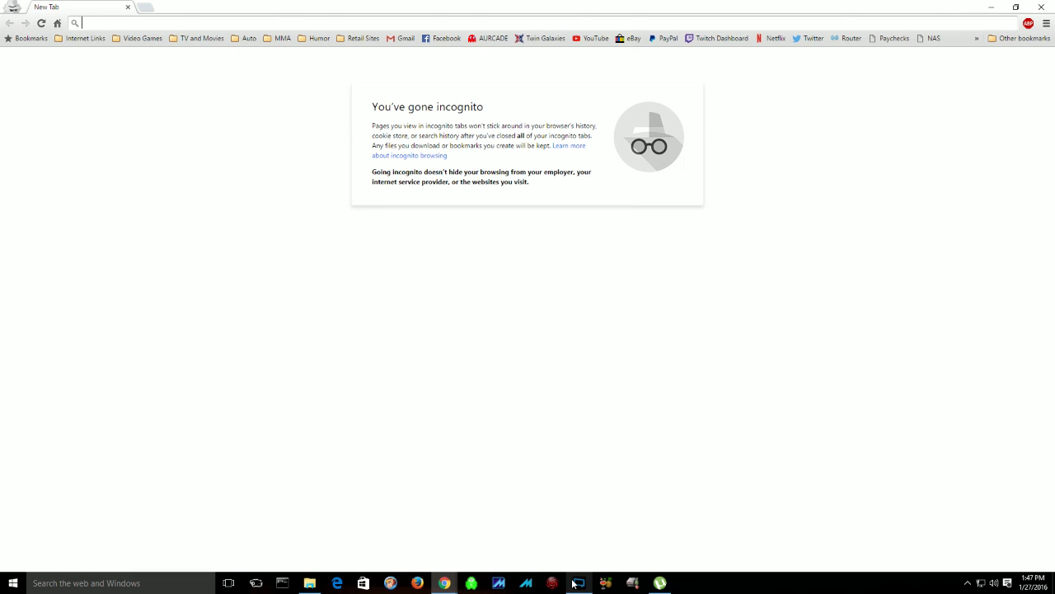
Open the MAME Action Replay website at replay.marpirc.net.
mouse_move(576, 584)
type("replay.marpirc.net")
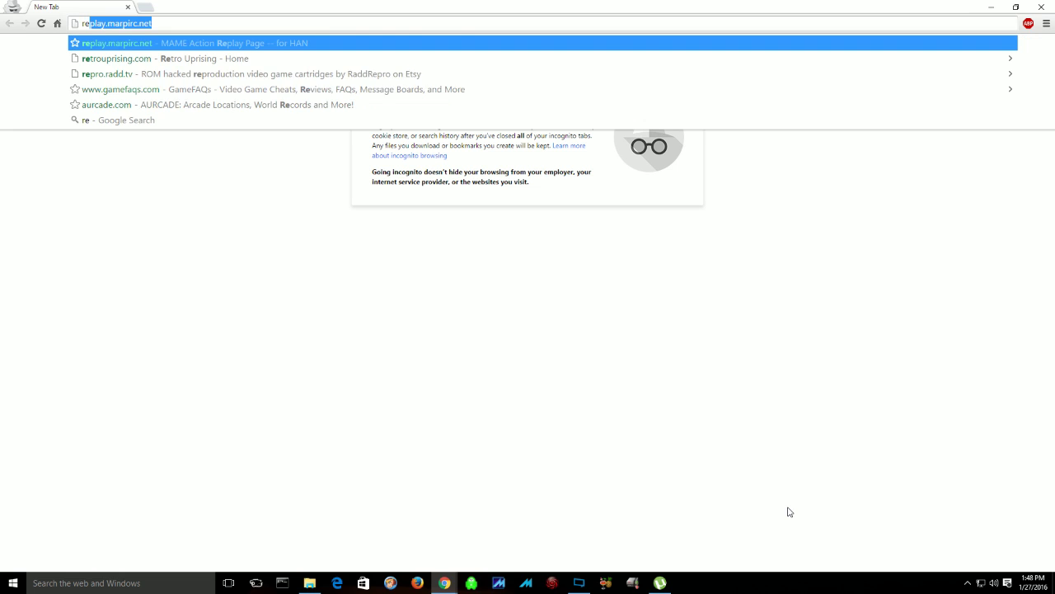
key("Return")
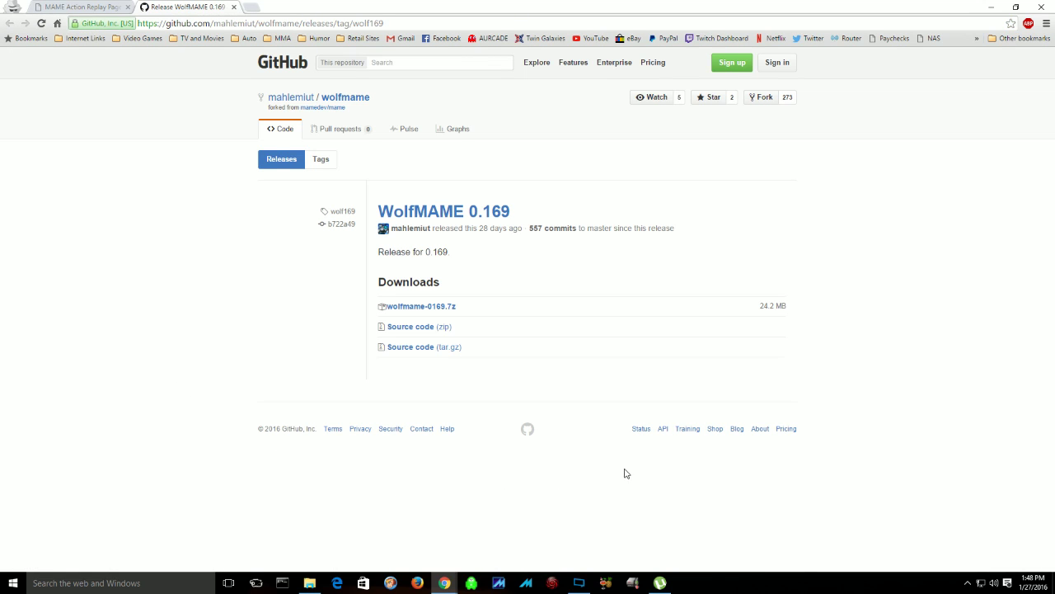
Download wolfmame-0169.7z from the WolfMAME 0.169 release page and open the downloaded archive.
left_click(425, 310)
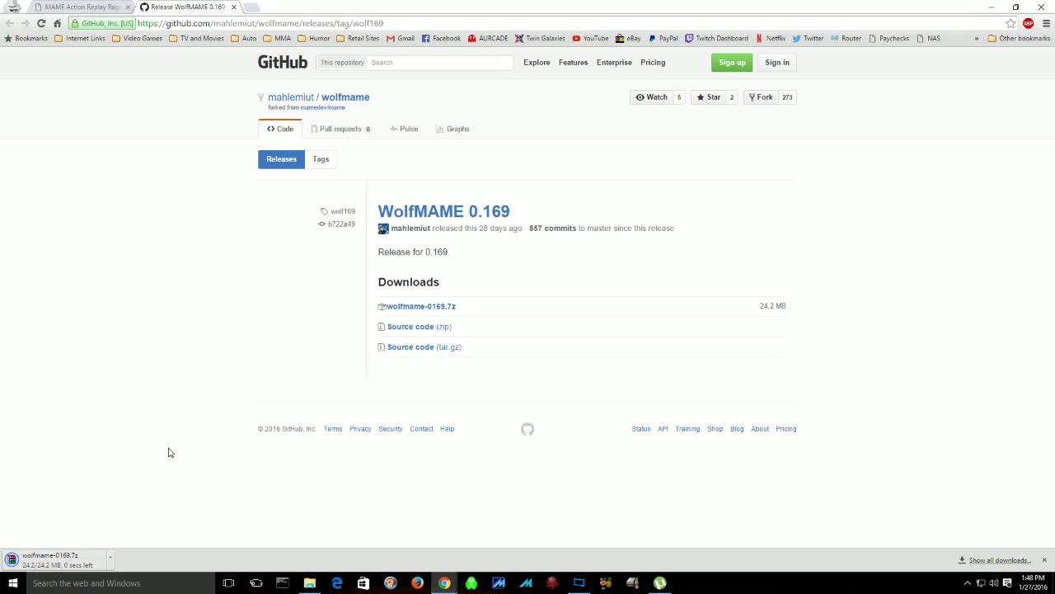
left_click(110, 561)
left_click(110, 561)
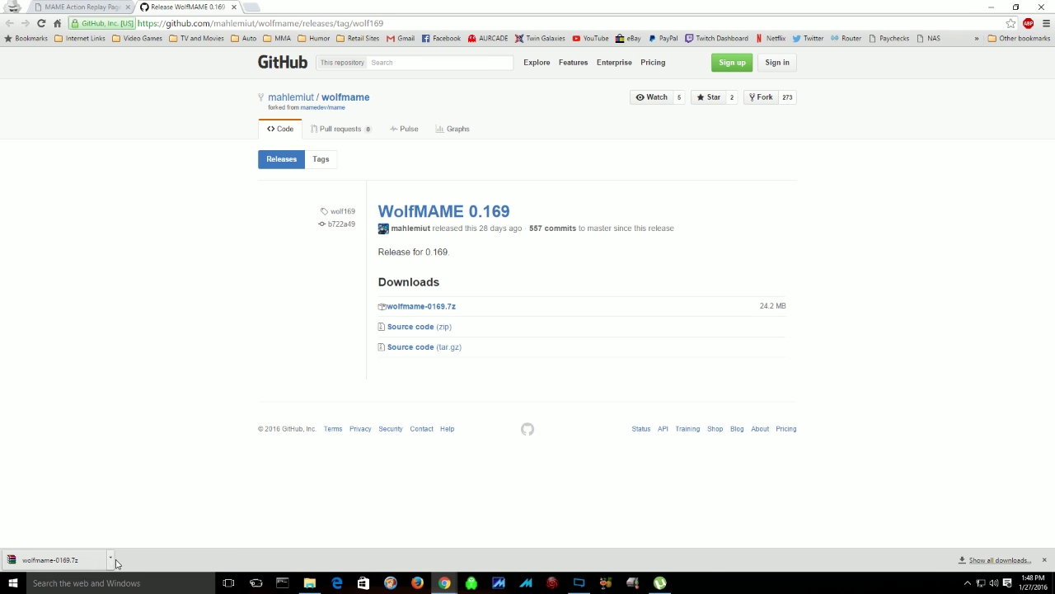
left_click(87, 564)
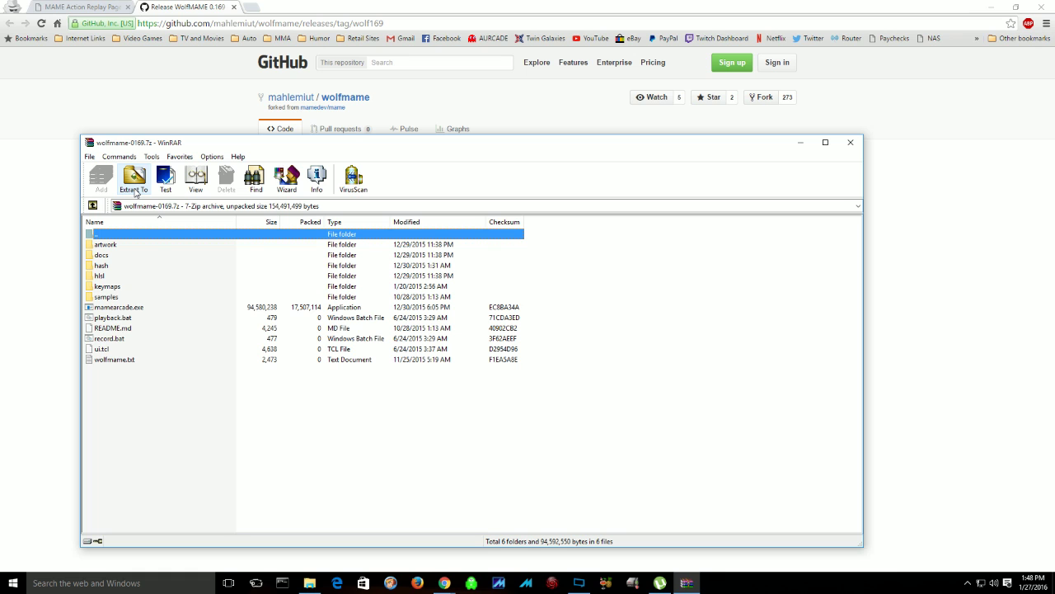
Extract the whole WolfMAME archive to the destination path C:\wolfmame-0169.
left_click(135, 183)
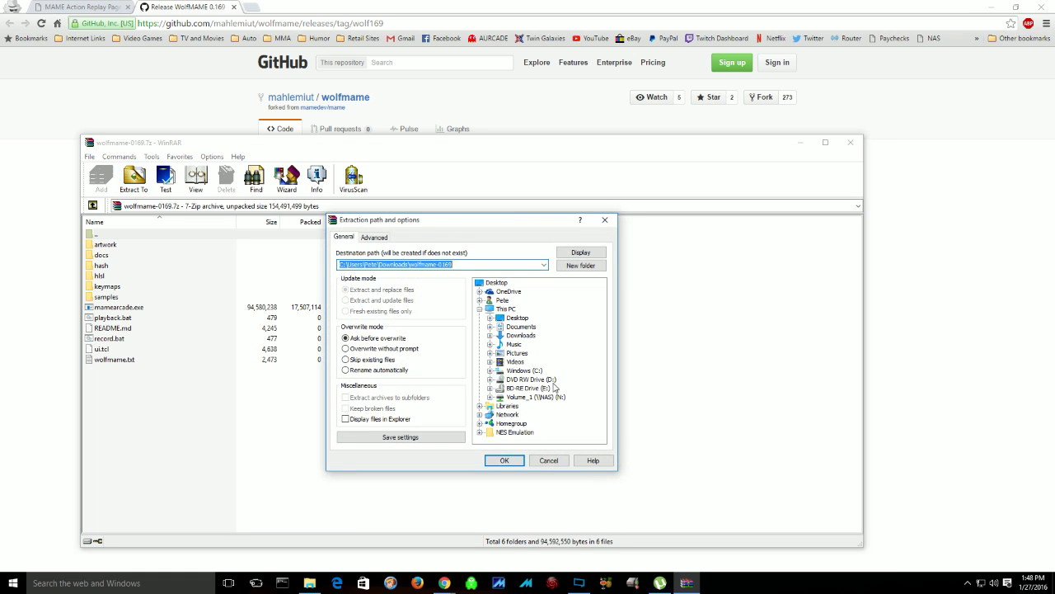
left_click(489, 371)
scroll(594, 405, "down", 2)
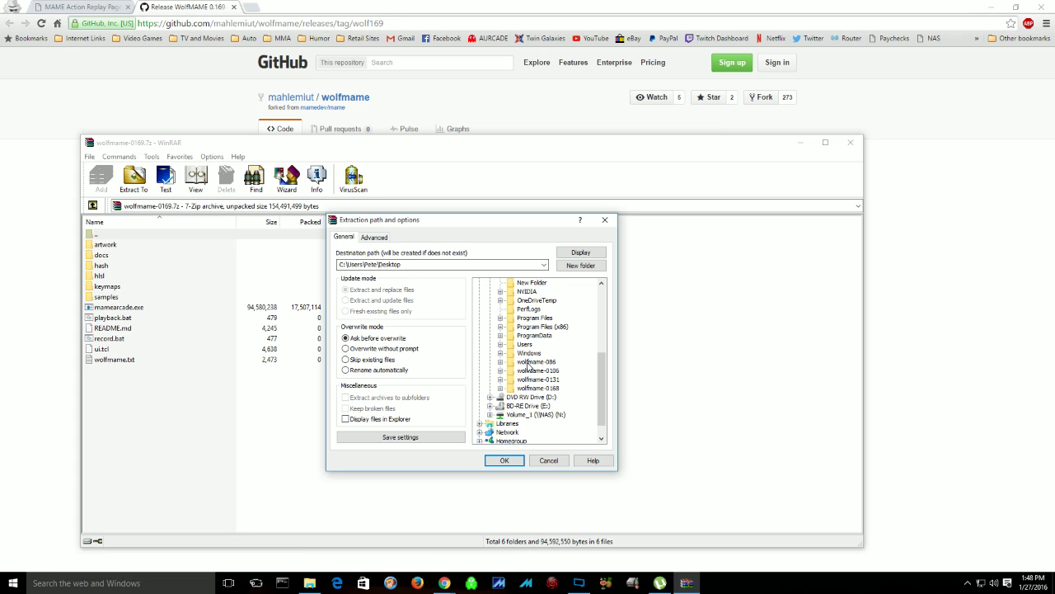
key("ctrl+a")
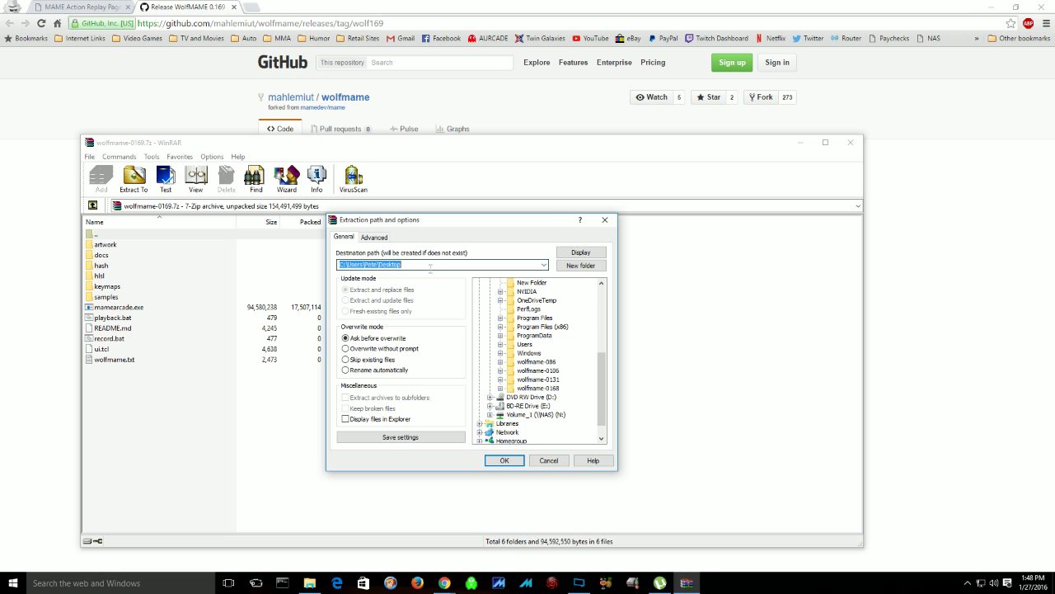
key("End")
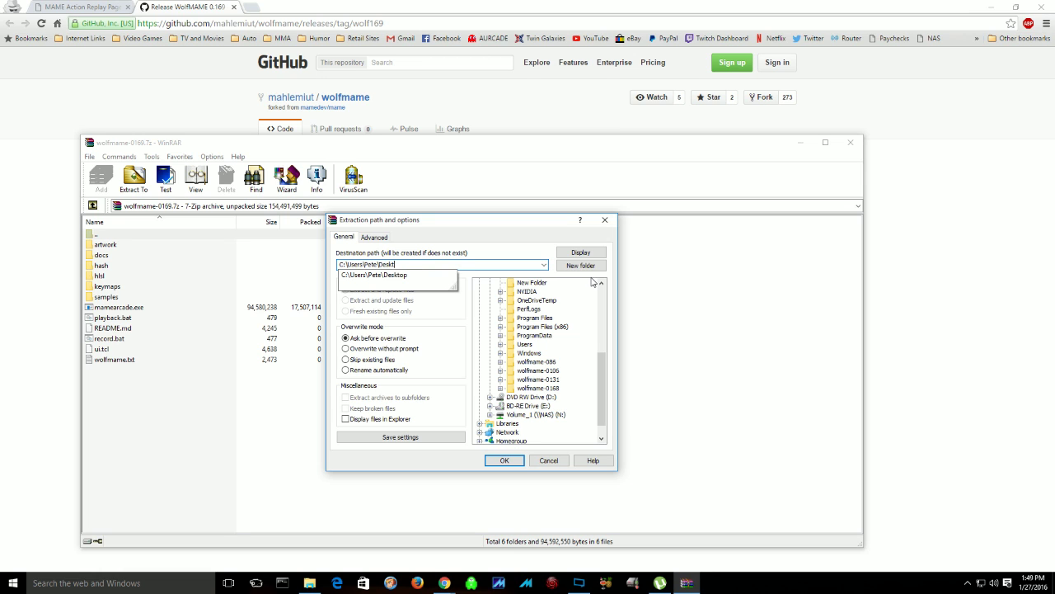
key("BackSpace")
key("BackSpace")
key("BackSpace")
key("BackSpace")
key("BackSpace")
key("BackSpace")
key("BackSpace")
key("BackSpace")
key("BackSpace")
key("BackSpace")
key("BackSpace")
key("BackSpace")
key("BackSpace")
key("BackSpace")
key("BackSpace")
key("BackSpace")
key("BackSpace")
key("BackSpace")
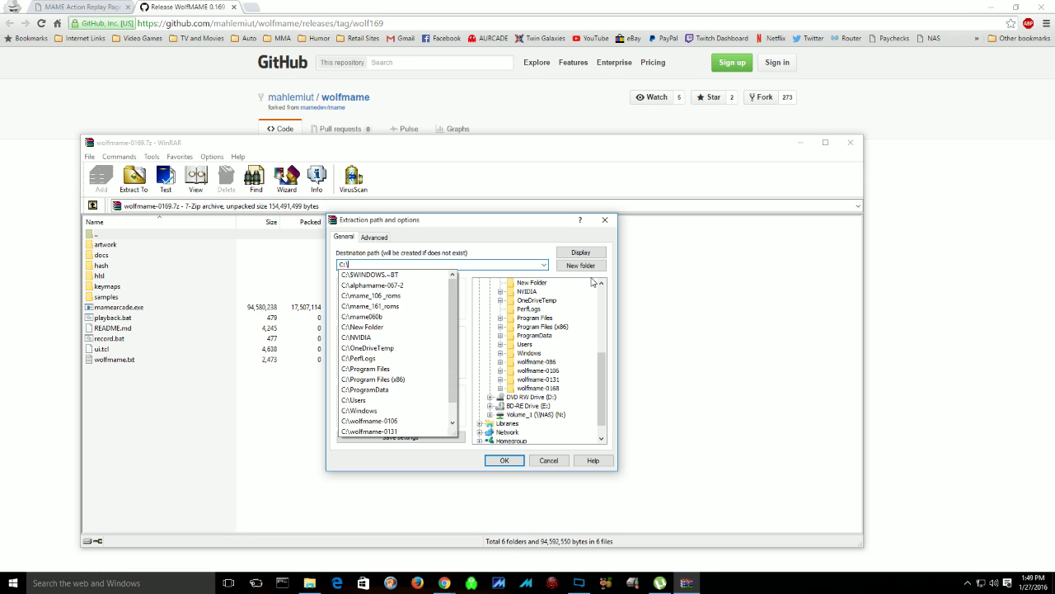
type("wolfman")
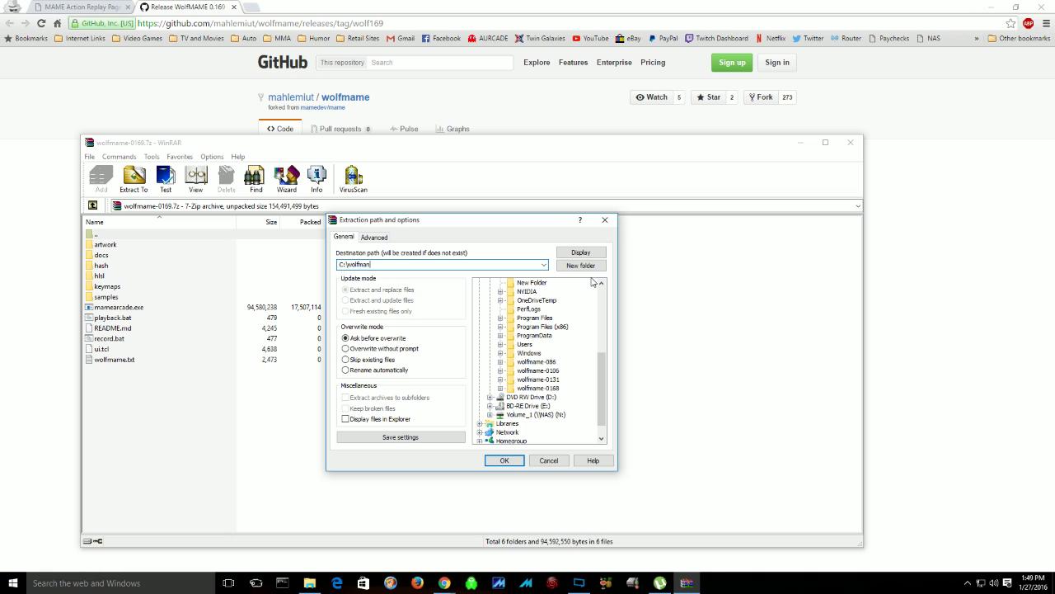
key("BackSpace")
type("me-0169")
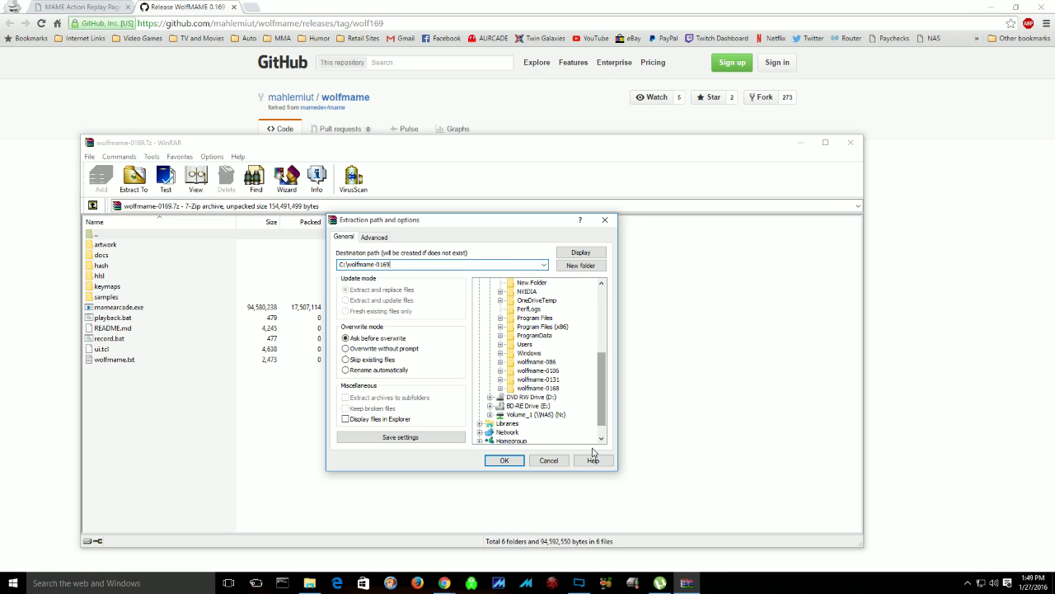
left_click(505, 461)
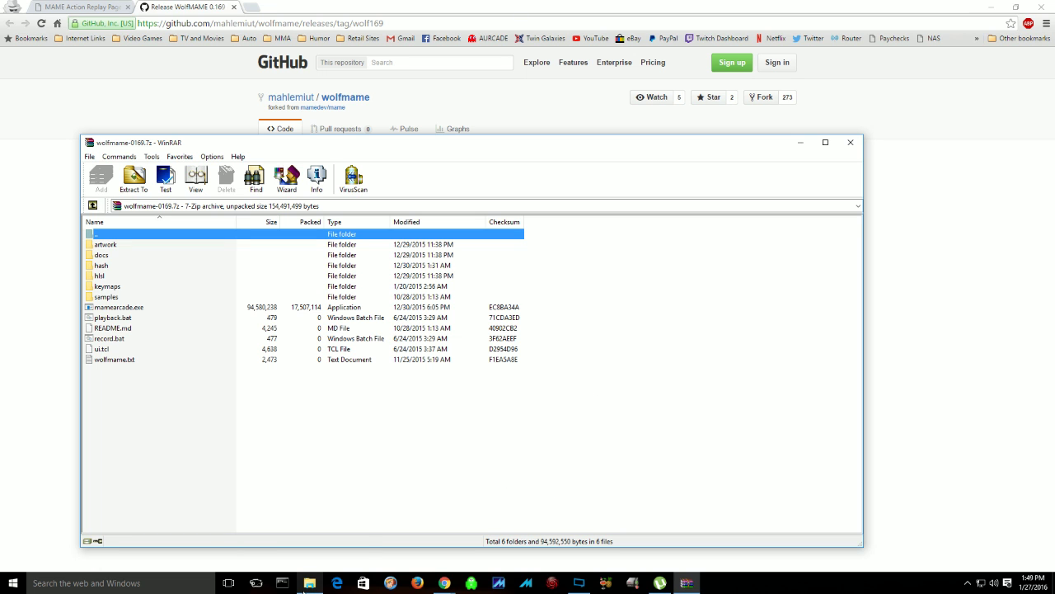
Switch to File Explorer, open the wolfmame-0169 folder on the C: drive and locate the mamearcade application.
mouse_move(305, 591)
left_click(308, 554)
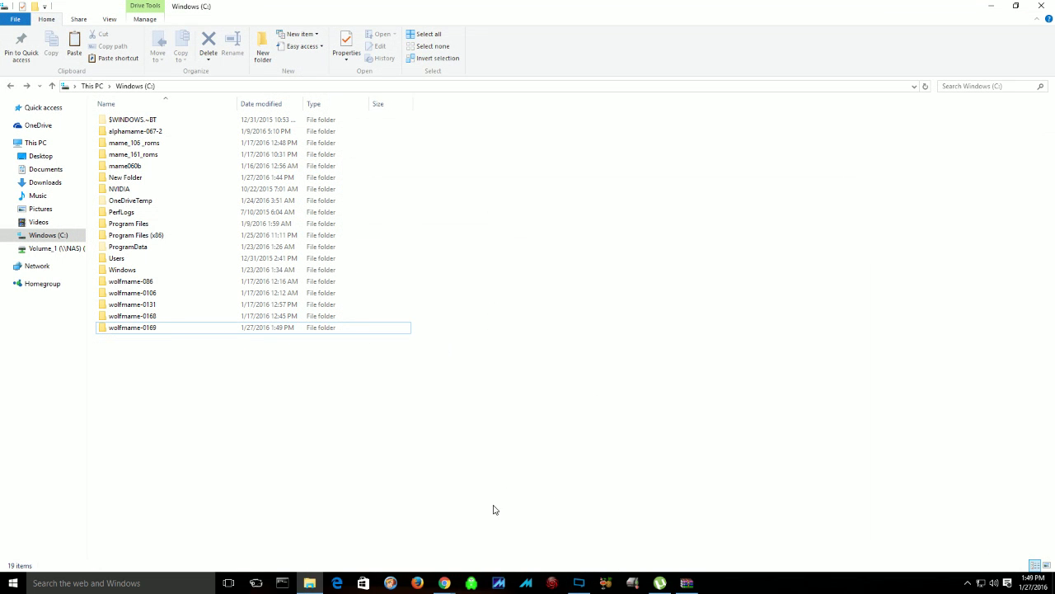
left_click(140, 335)
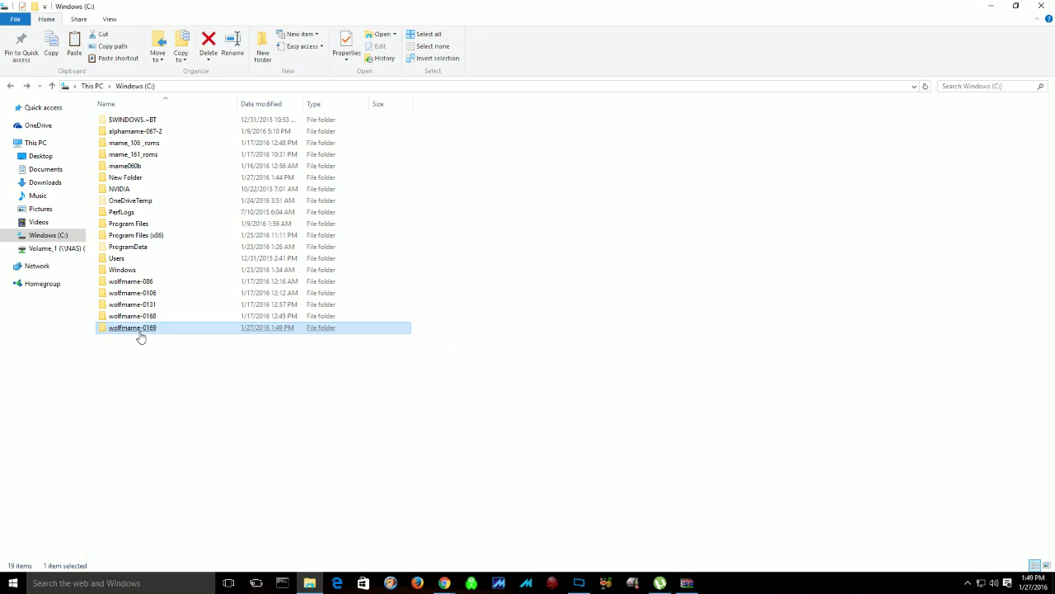
double_click(141, 334)
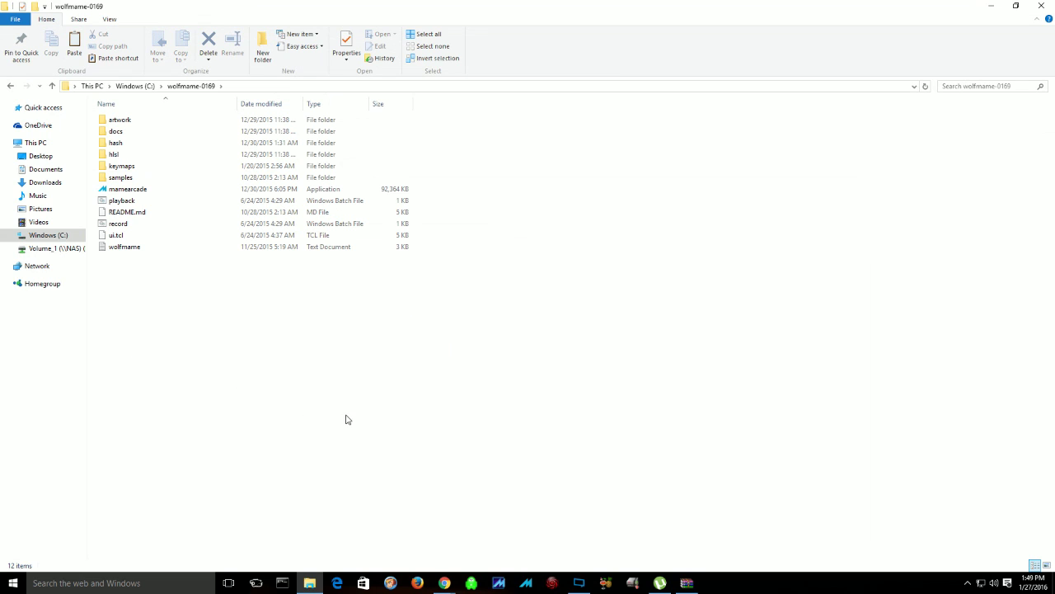
left_click(180, 193)
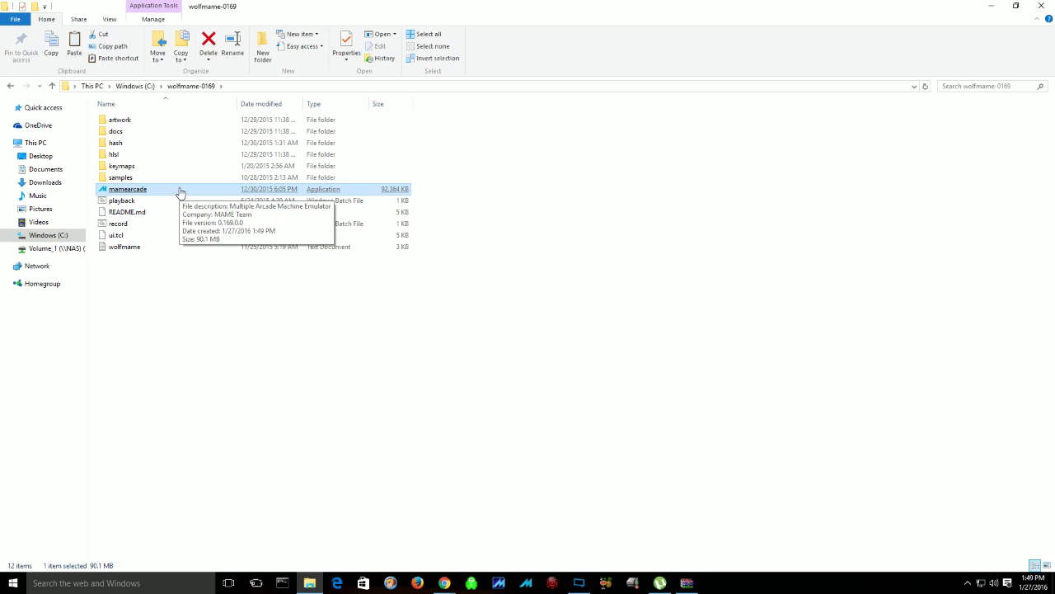
left_click(267, 382)
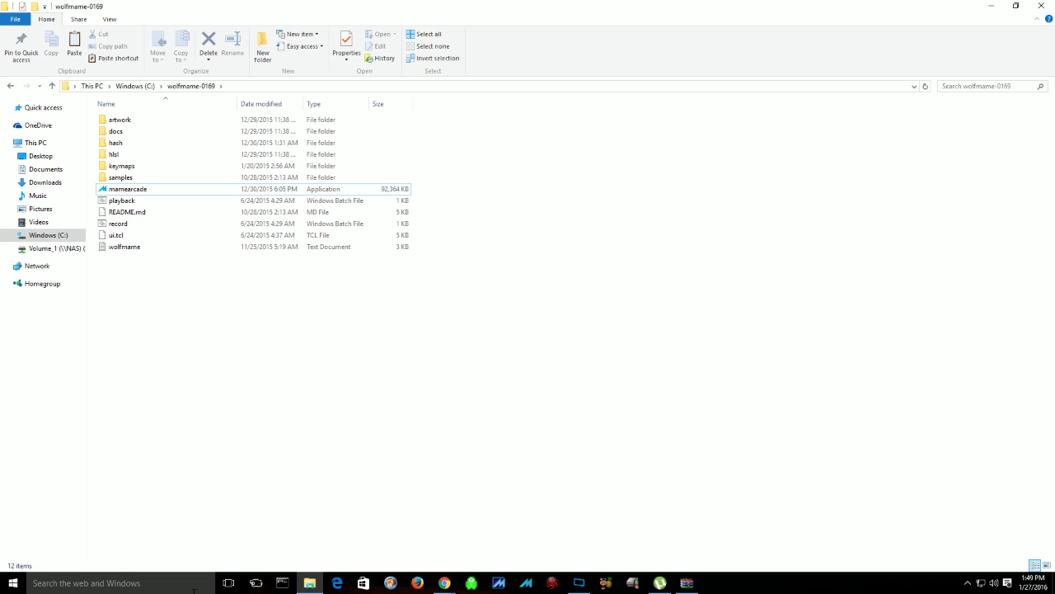
Search Windows for "command", open Command Prompt and move its window clear of the folder's file names.
left_click(111, 582)
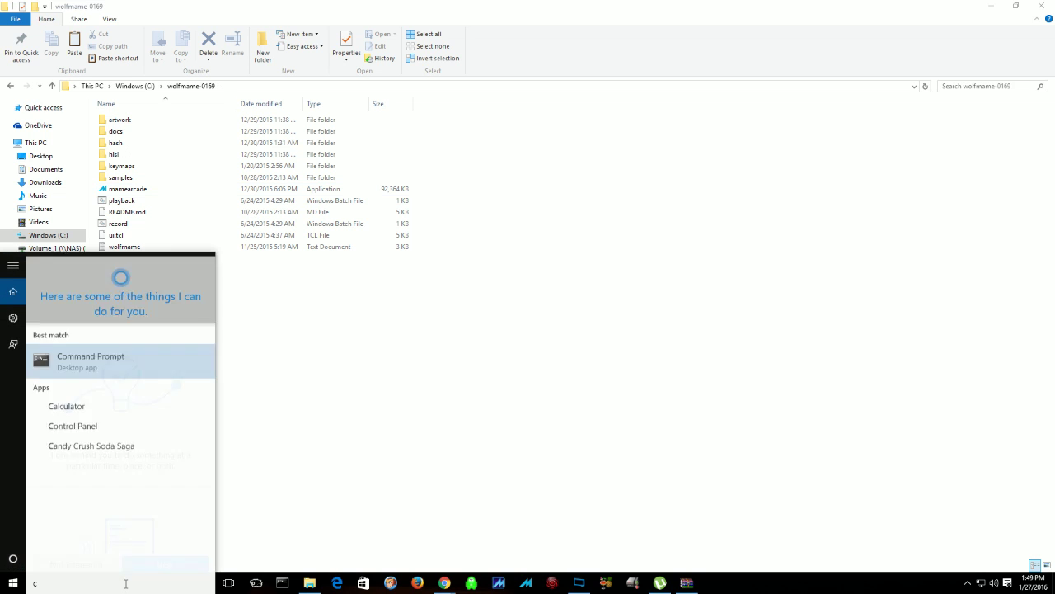
type("command")
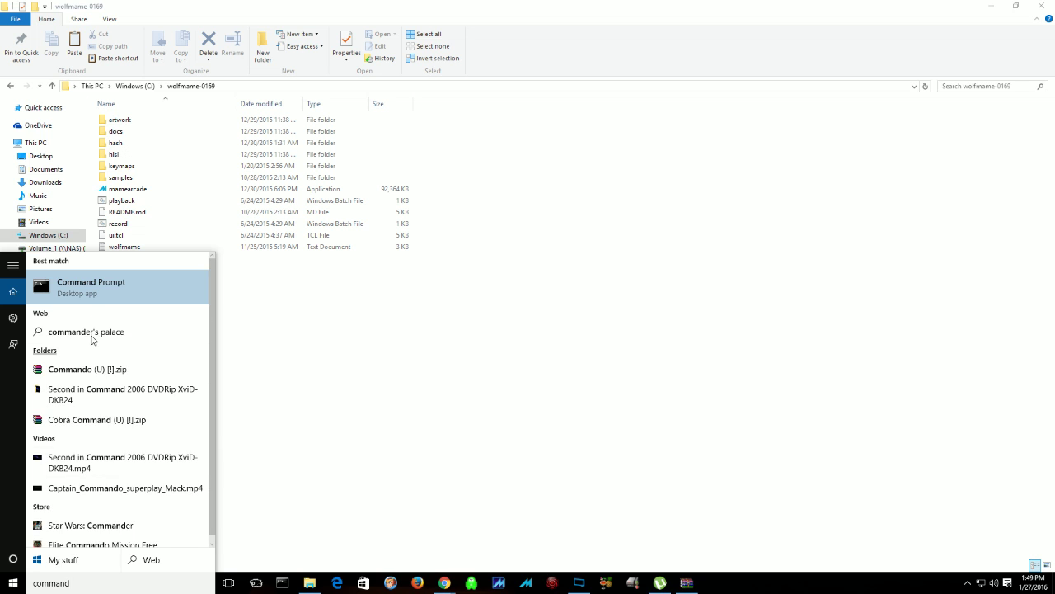
left_click(88, 294)
left_click_drag(170, 37, 469, 197)
left_click_drag(469, 259, 547, 282)
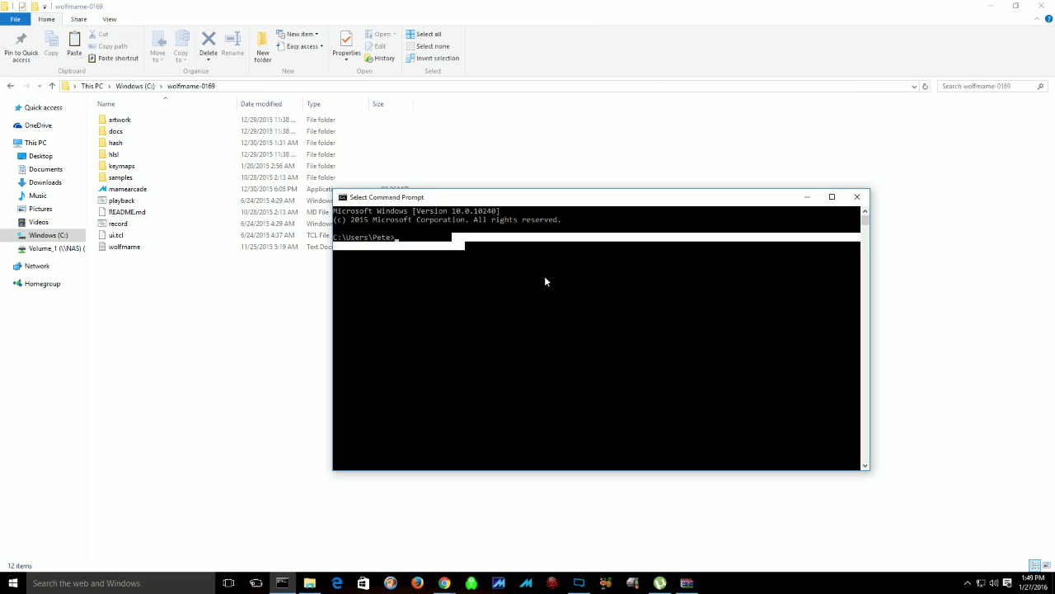
left_click(545, 281)
Change the working directory up to the C: root with cd.. and into wolfmame-0169.
type("cd..")
key("Return")
type("c")
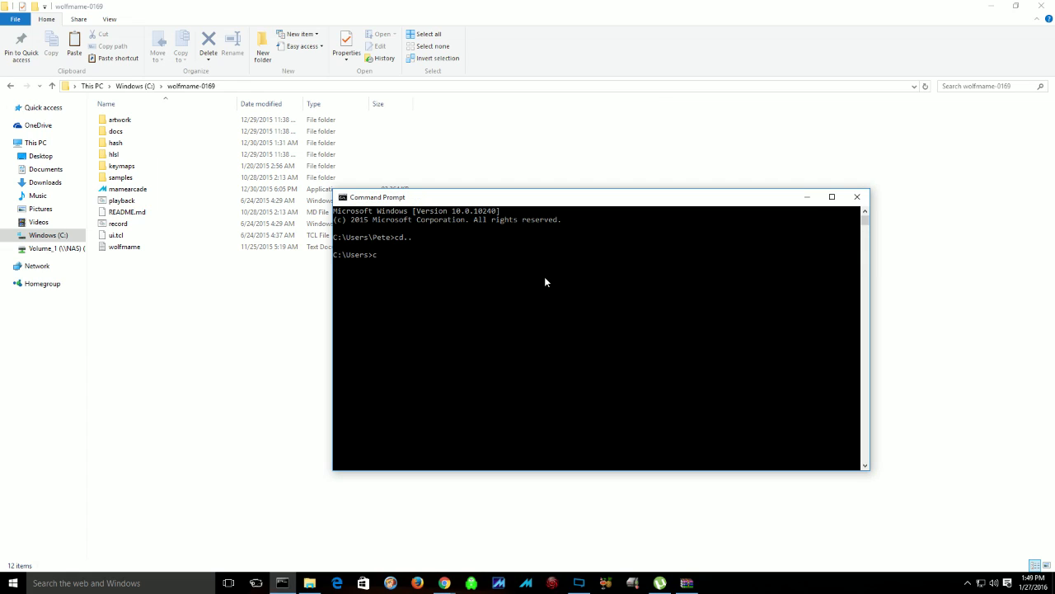
type("d..")
key("Return")
left_click_drag(483, 204, 537, 254)
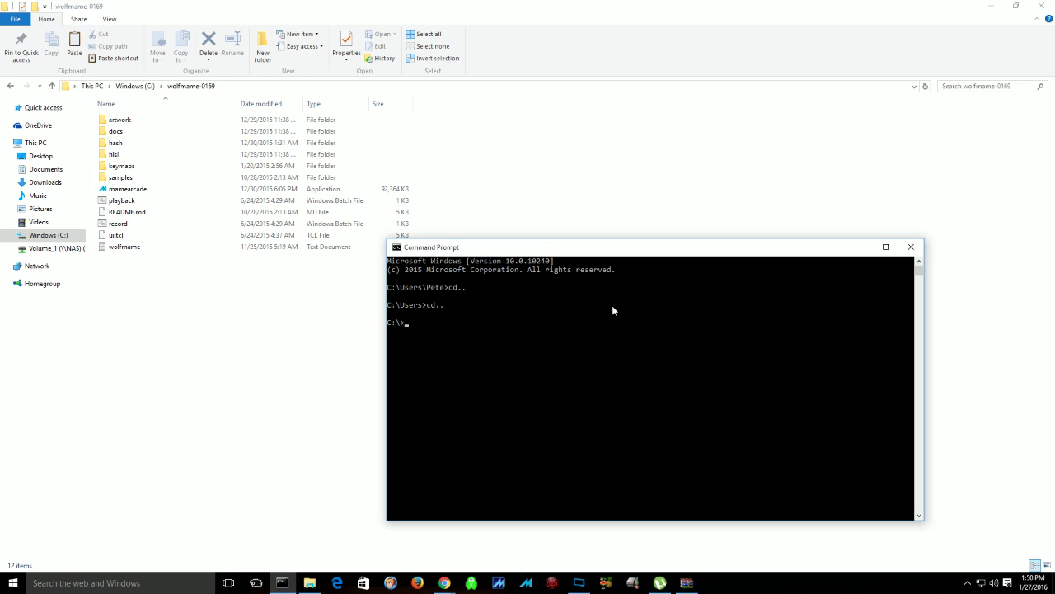
type("cd wolfmame-0169")
key("Return")
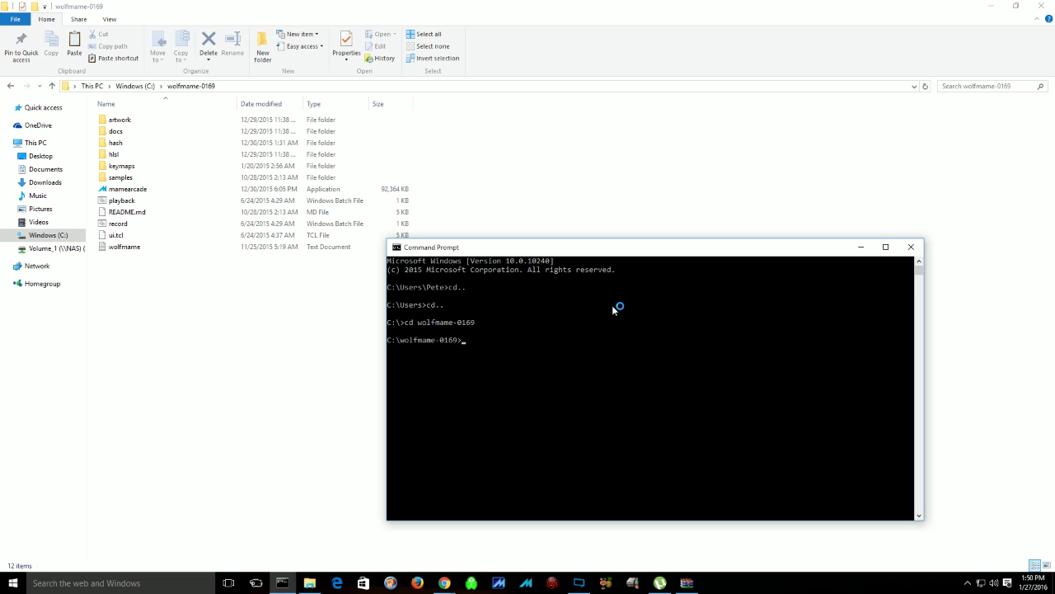
Run mamearcade -cc to generate the default MAME configuration file.
type("mamearcade")
left_click(634, 357)
type("-cc")
key("Return")
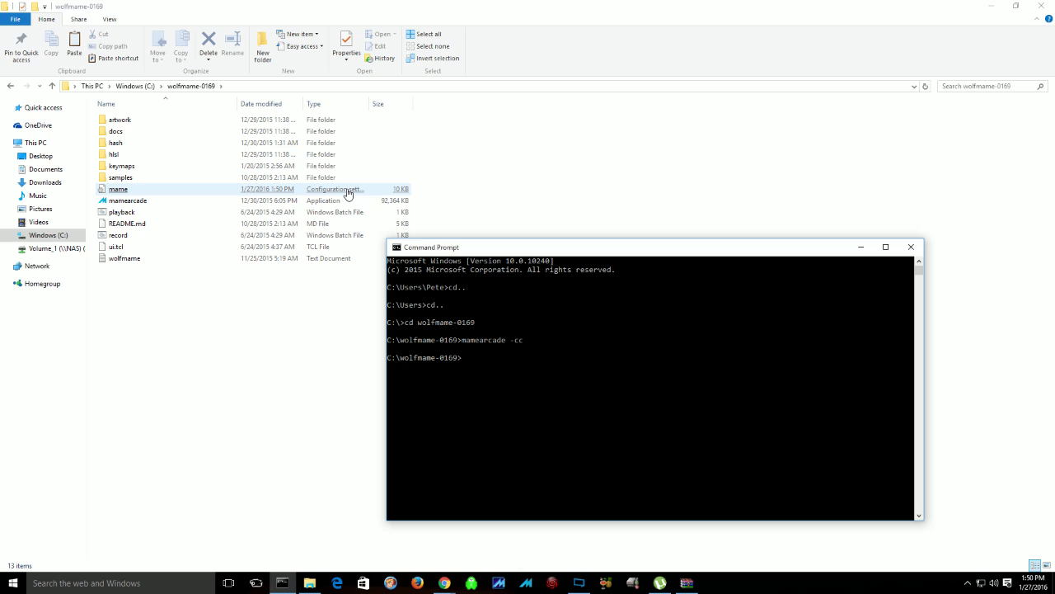
Open the mame configuration settings file from the wolfmame-0169 folder in Notepad.
double_click(348, 190)
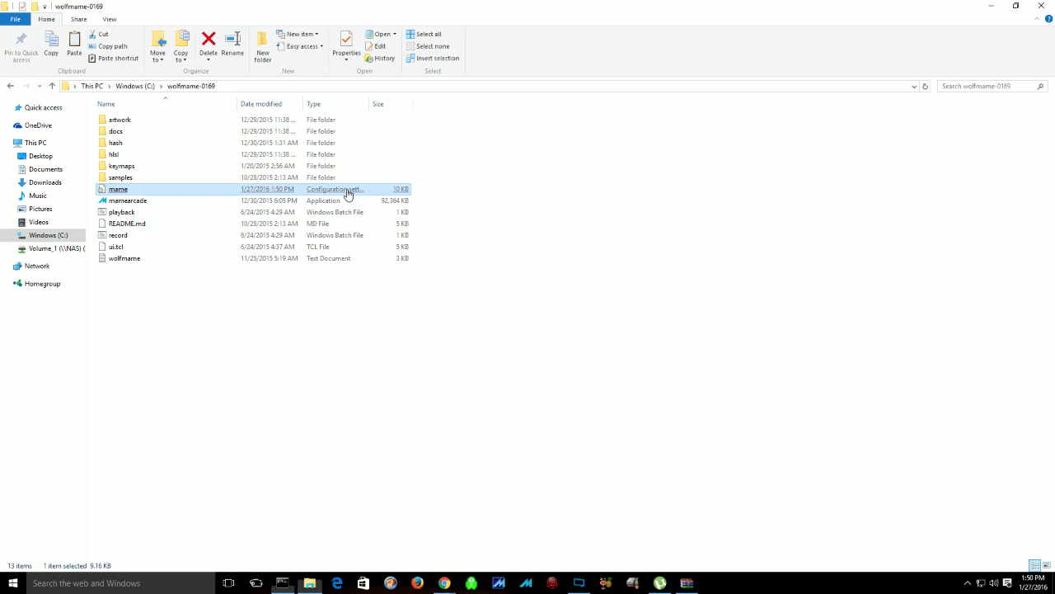
double_click(364, 226)
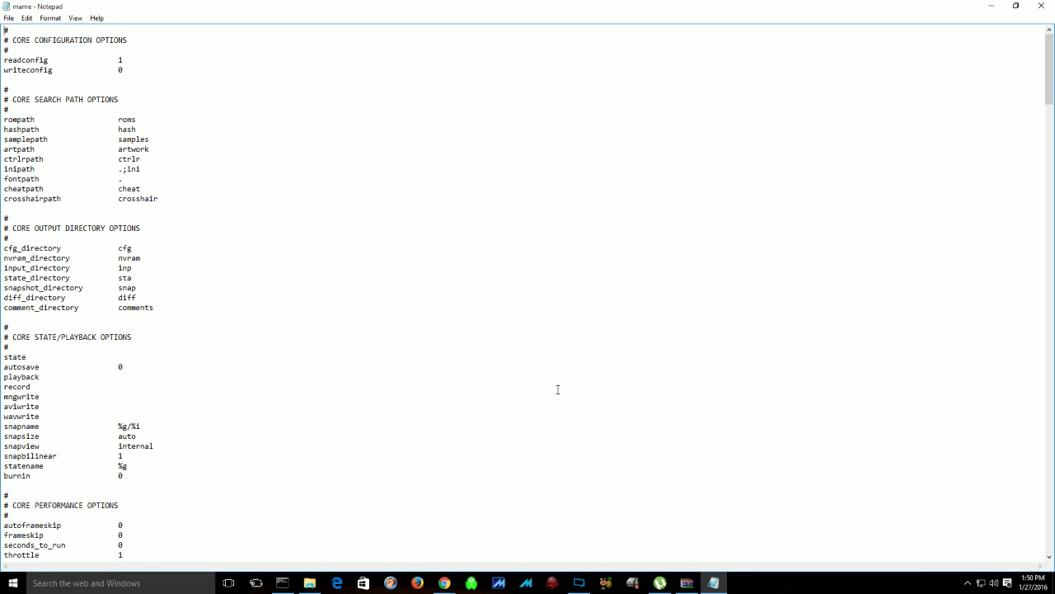
left_click(480, 353)
Switch to File Explorer and check the name of the mame_161_roms folder in the C: root.
mouse_move(309, 583)
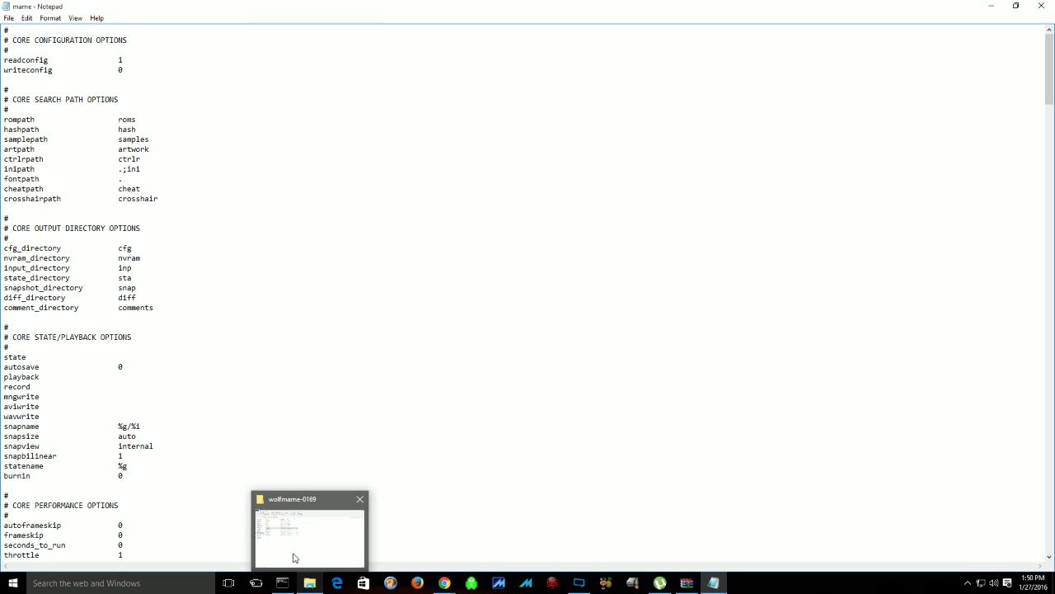
left_click(293, 558)
left_click(147, 87)
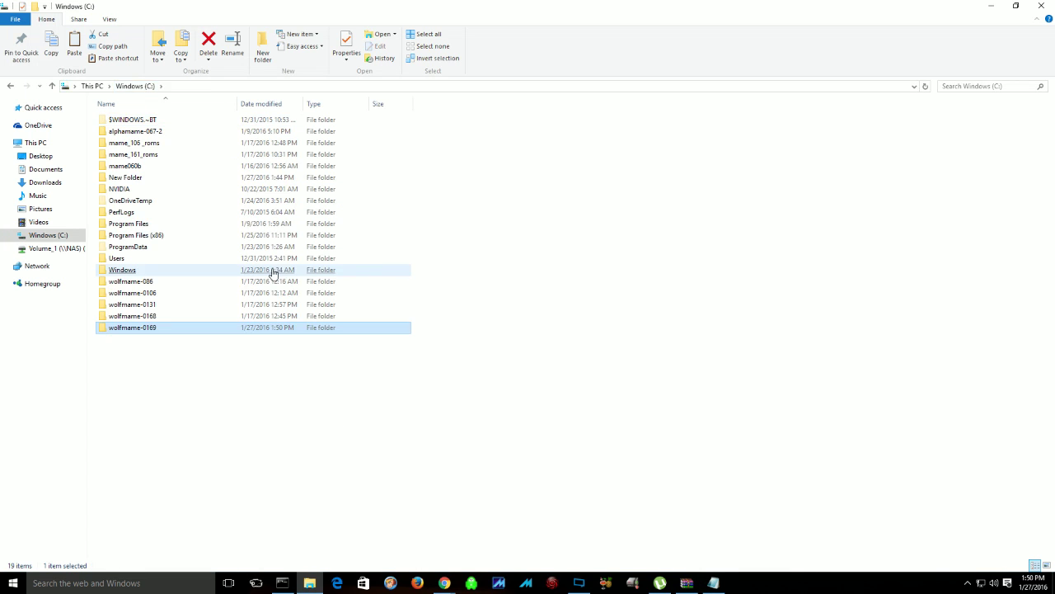
left_click(242, 155)
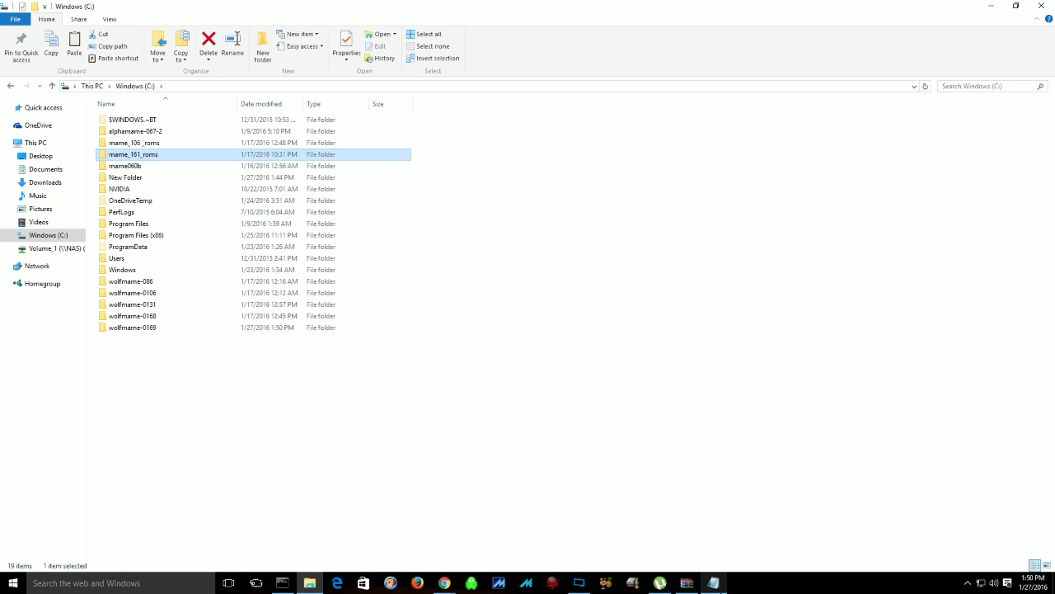
Return to the mame configuration file in Notepad and point rompath to the mame_161_roms folder on the C: drive.
left_click(716, 585)
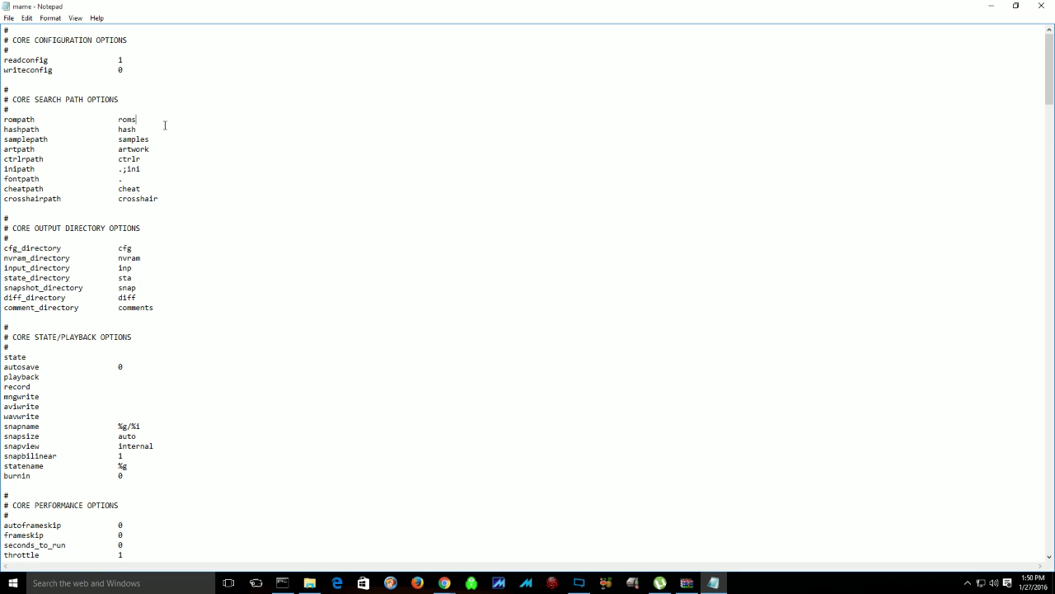
key("Left")
key("Left")
type("c:/,a,")
key("BackSpace")
key("BackSpace")
key("BackSpace")
type("mame_161_")
left_click(295, 228)
Look through the mame configuration file from the search path options down to the core input options.
scroll(264, 316, "down", 6)
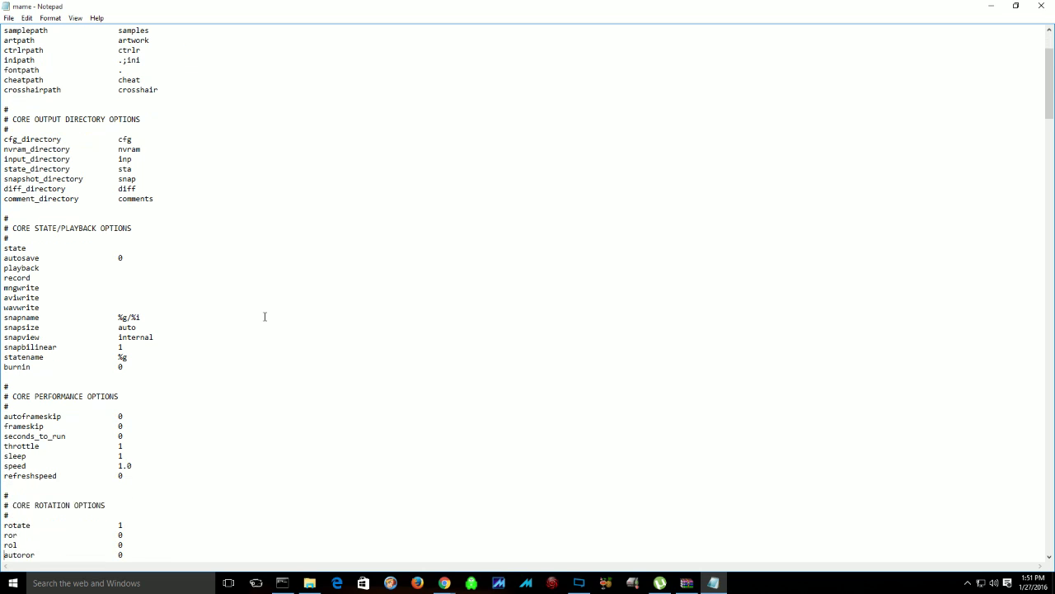
scroll(264, 316, "down", 7)
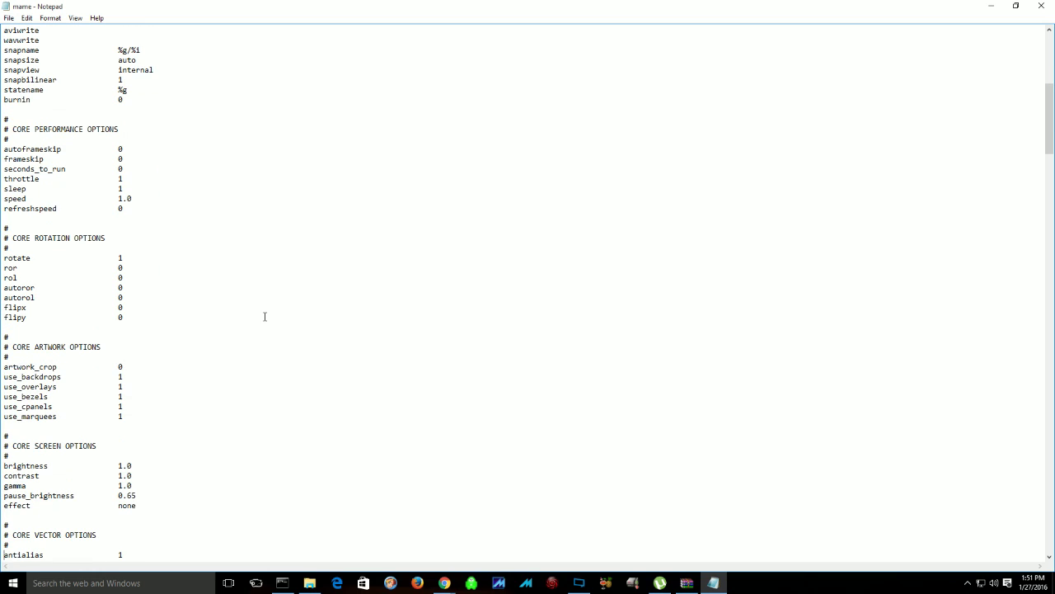
scroll(264, 316, "down", 3)
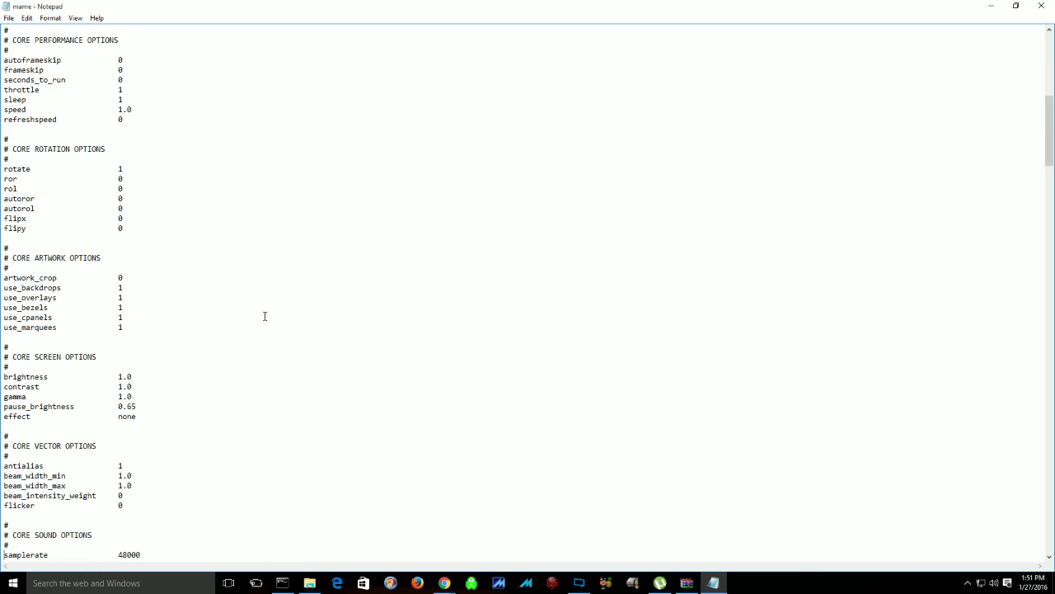
scroll(265, 316, "down", 5)
key("Down")
key("Down")
key("Down")
key("Down")
key("Down")
key("Down")
key("Down")
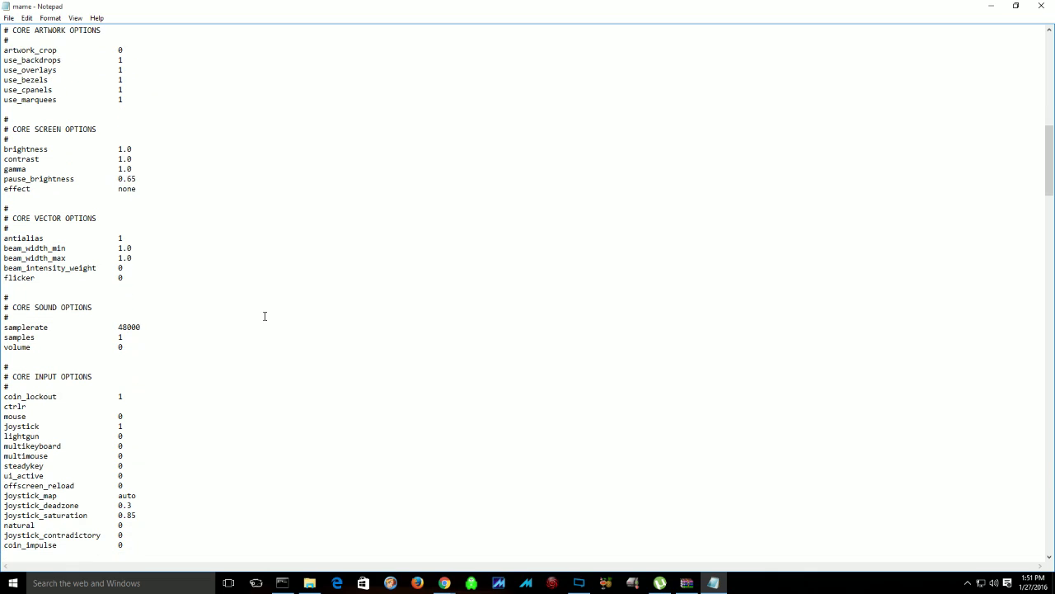
Look through the mame configuration file from the core input options down to the OSD performance options.
key("Down")
key("Down")
key("Down")
key("Down")
key("Down")
key("Down")
key("Down")
key("Down")
key("Down")
key("Down")
key("Down")
key("Down")
key("Down")
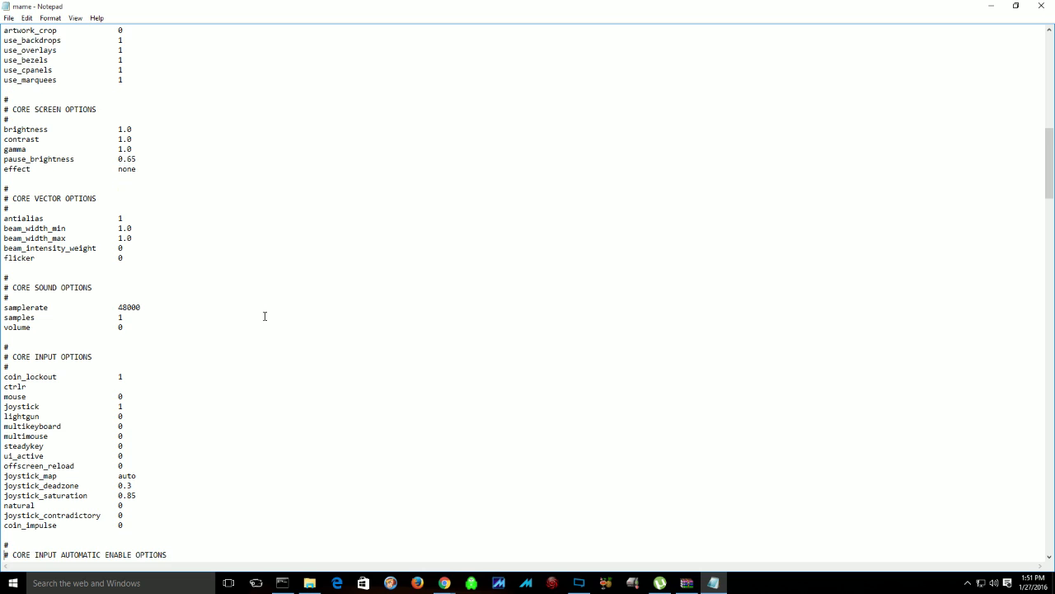
key("Down")
key("Down")
key("Down")
key("Down")
key("Down")
key("Down")
key("Down")
key("Down")
key("Down")
key("Down")
key("Down")
key("Down")
key("Down")
key("Down")
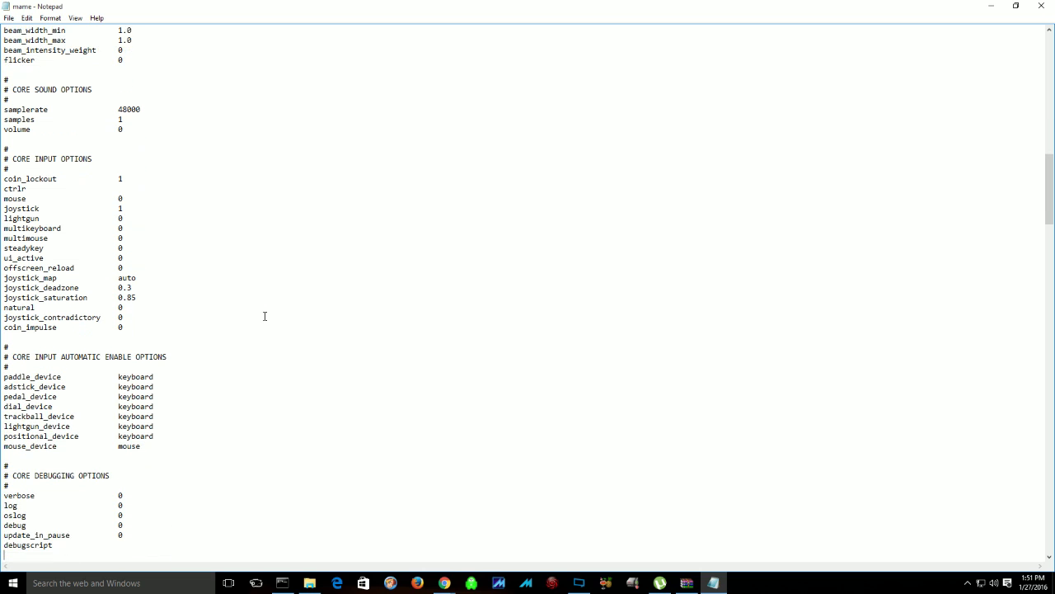
key("Down")
key("Down")
key("Down")
key("Down")
key("Down")
key("Down")
key("Down")
key("Down")
key("Down")
key("Down")
key("Down")
key("Down")
key("Down")
key("Down")
key("Down")
key("Down")
key("Down")
key("Down")
key("Down")
key("Down")
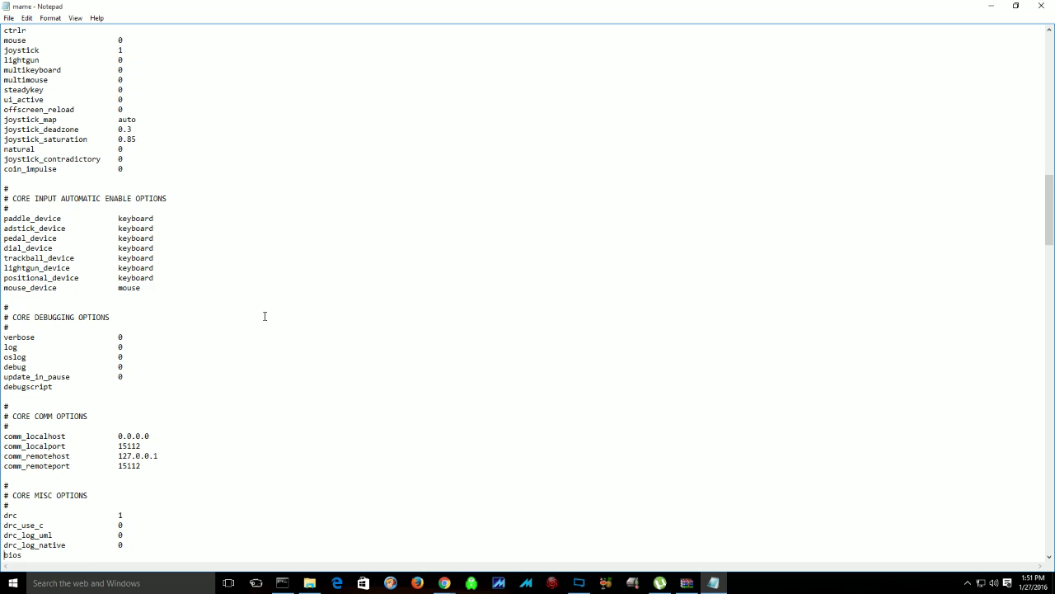
key("Down")
key("Down")
key("Down")
key("Down")
key("Down")
key("Down")
key("Down")
key("Down")
key("Down")
key("Down")
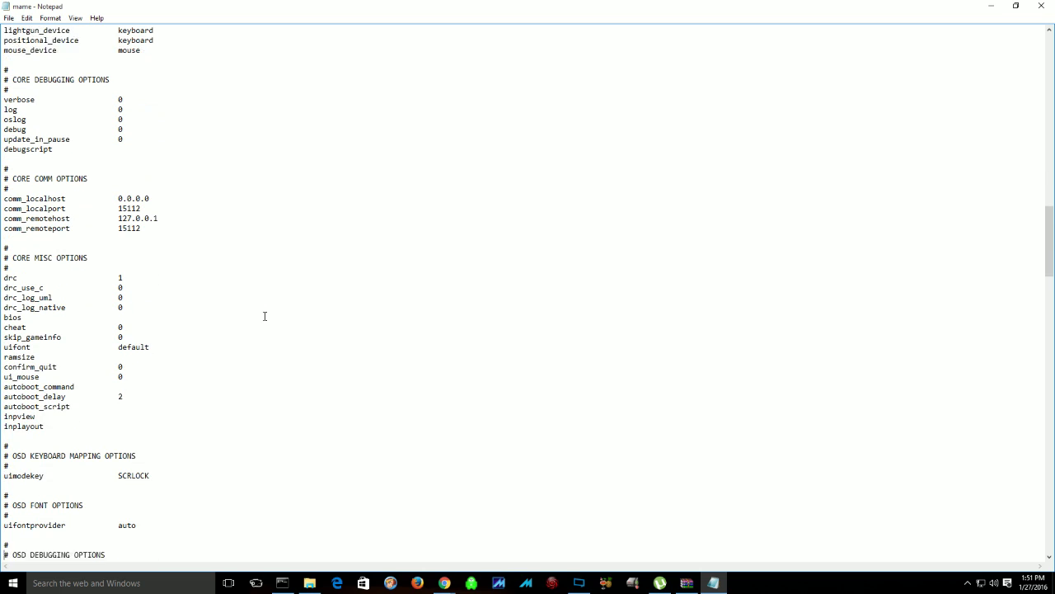
key("Down")
key("Down")
key("Down")
key("Down")
key("Down")
key("Down")
key("Down")
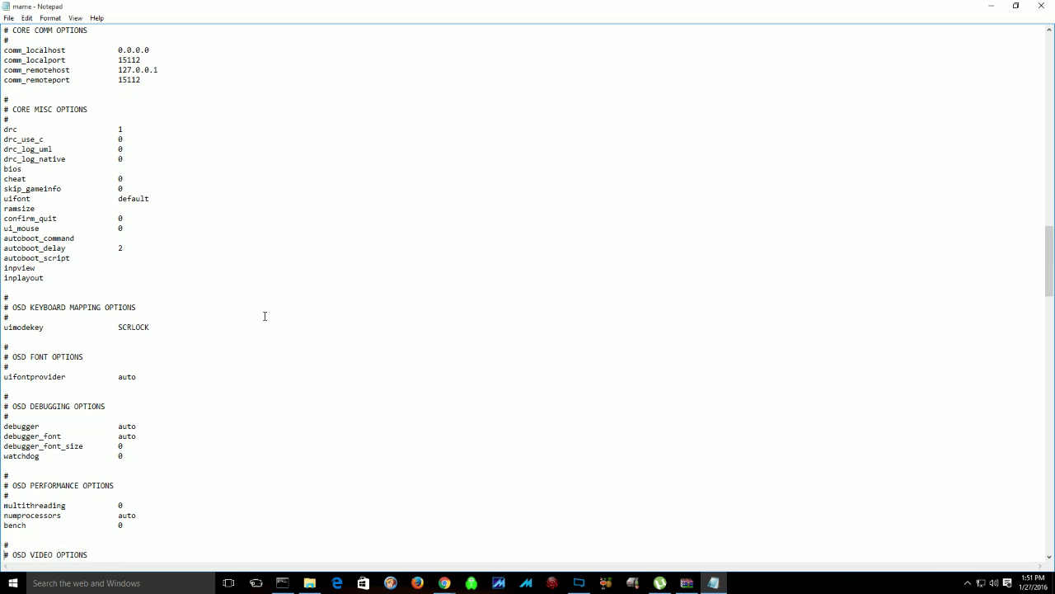
Set the window option to 1 in the OSD video options of the mame configuration file.
key("Down")
key("Down")
key("Down")
key("Down")
key("Down")
key("Down")
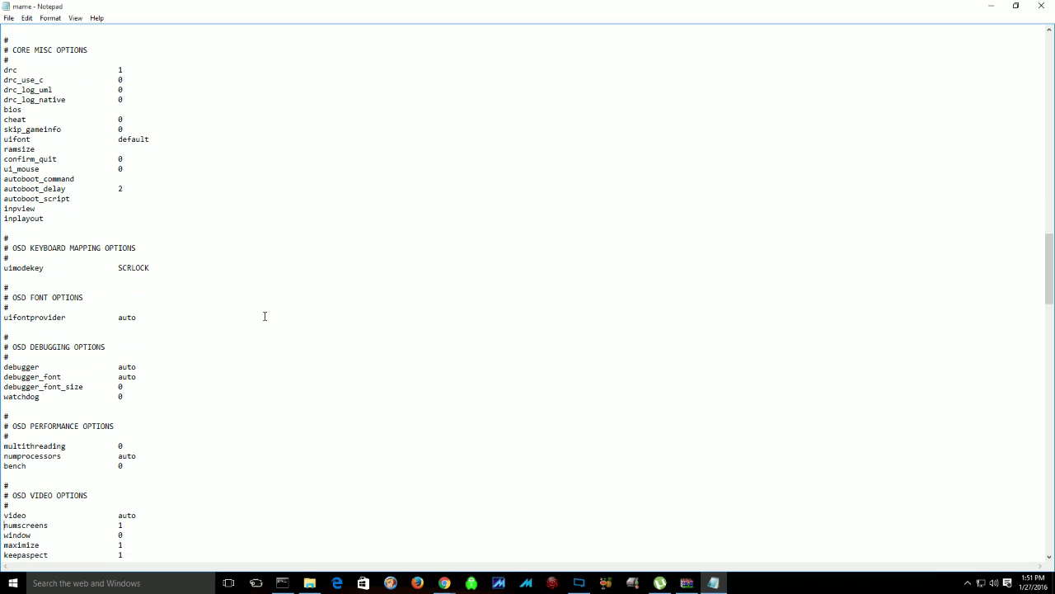
key("BackSpace")
type("1")
Review the remaining OSD video options and the OSD per-window video options in the configuration file.
key("Down")
key("Down")
key("Down")
key("Down")
key("Down")
key("Down")
key("Down")
key("Down")
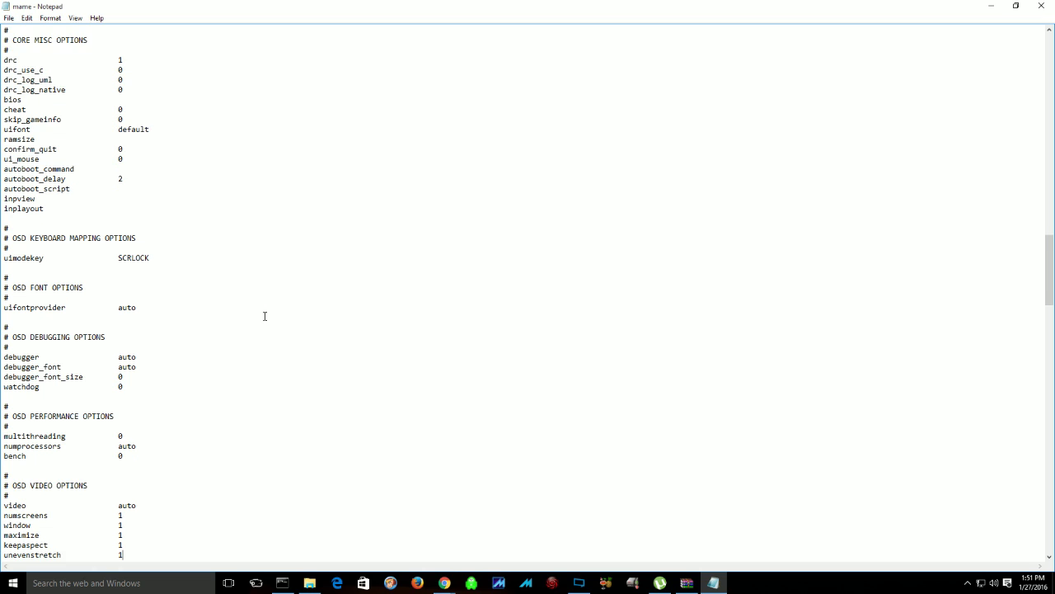
key("Down")
key("Down")
key("Down")
key("Down")
key("Down")
key("Down")
key("Down")
key("Down")
key("Down")
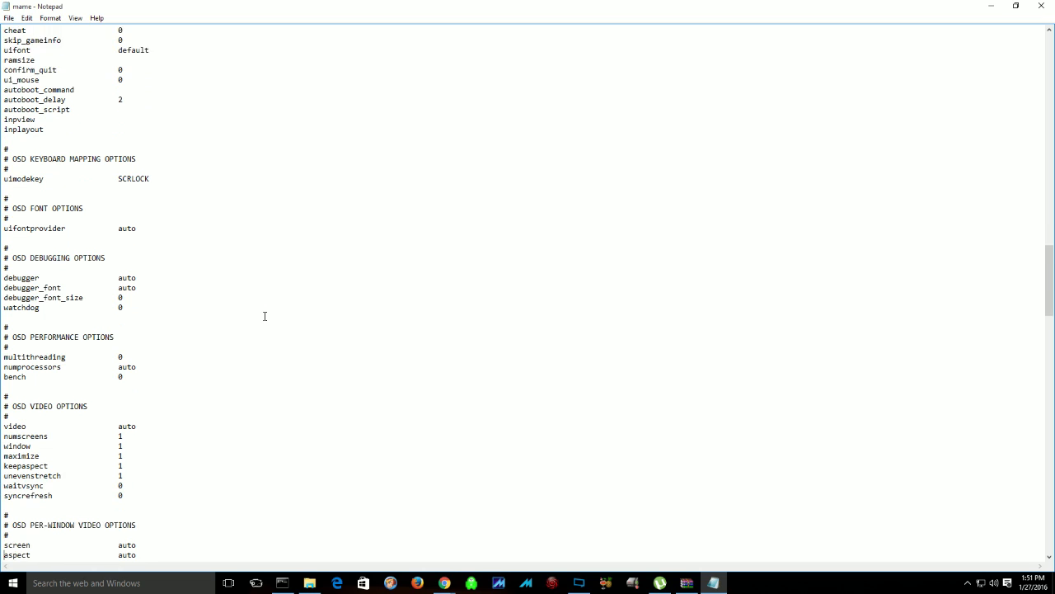
key("Down")
key("Down")
key("Down")
key("Down")
key("Down")
key("Down")
key("Down")
key("Down")
key("Down")
key("Down")
key("Down")
key("Down")
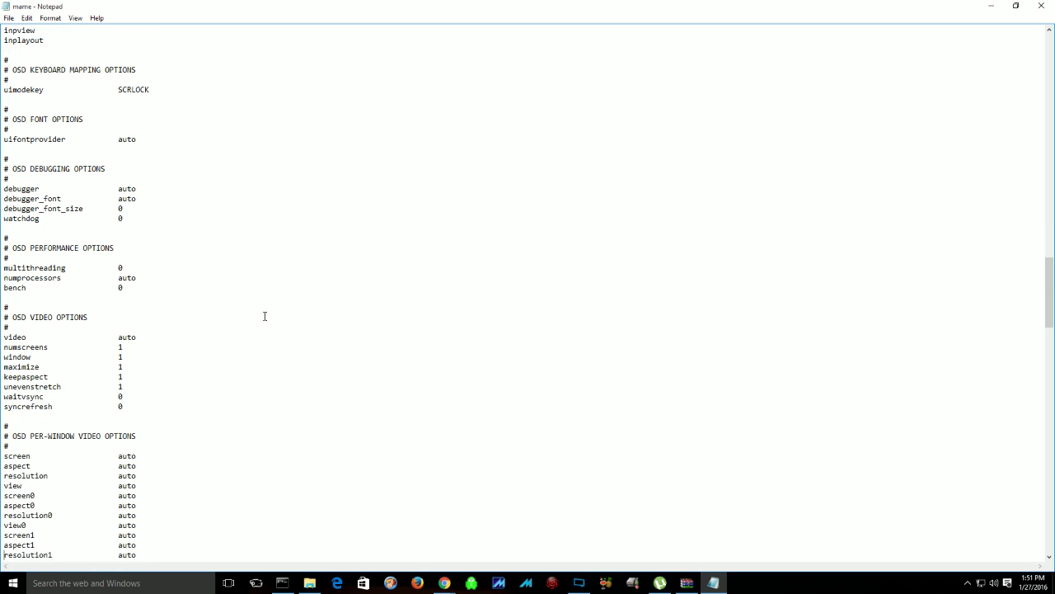
Set the filter option to 0 in the OSD accelerated video options.
key("Down")
key("Down")
key("Down")
key("Down")
key("Down")
key("Down")
key("Down")
key("Down")
key("Down")
key("Down")
key("Down")
key("Down")
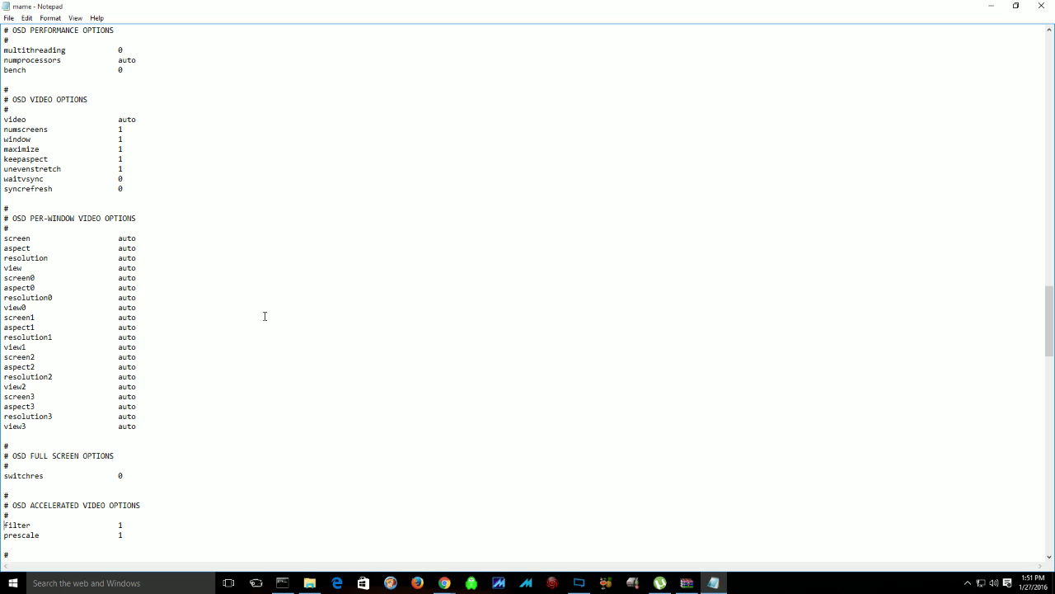
key("BackSpace")
type("0")
Look through the OpenGL-specific, OSD sound and Windows performance options down to the Windows video options.
key("Down")
key("Down")
key("Down")
key("Down")
key("Down")
key("Down")
key("Down")
key("Down")
key("Down")
key("Down")
key("Down")
key("Down")
key("Down")
key("Down")
key("Down")
key("Down")
key("Down")
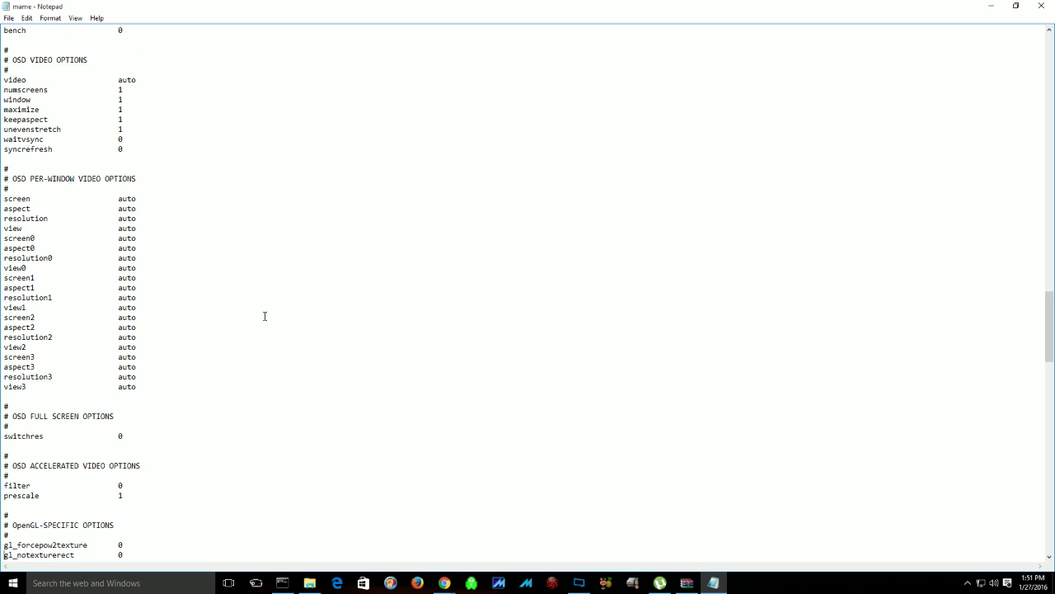
key("Down")
key("Down")
key("Down")
key("Down")
key("Down")
key("Down")
key("Down")
key("Down")
key("Down")
key("Down")
key("Down")
key("Down")
key("Down")
key("Down")
key("Down")
key("Down")
key("Down")
key("Down")
key("Down")
key("Down")
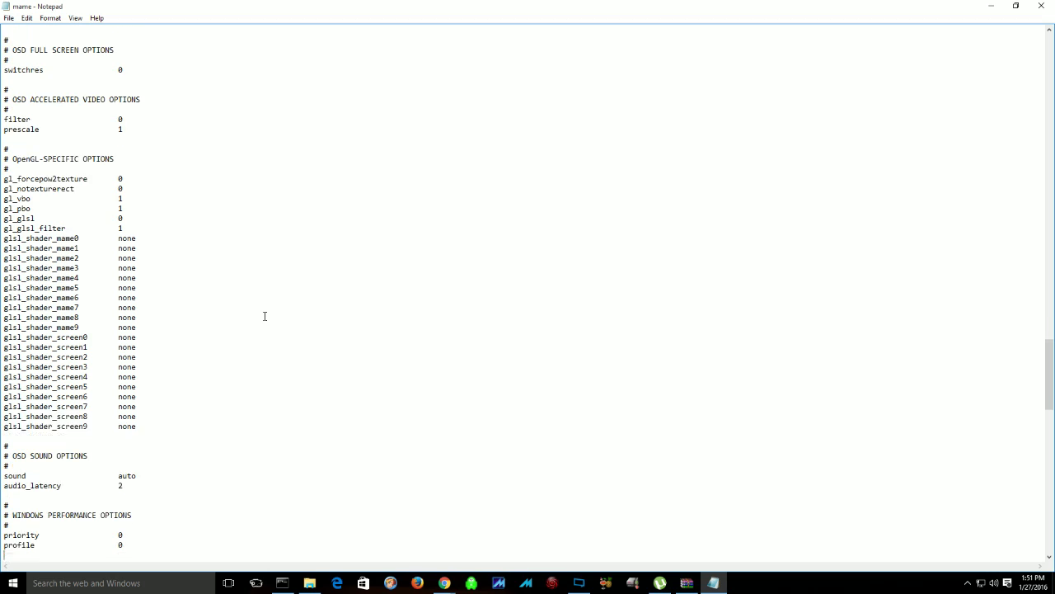
key("Down")
key("Down")
key("Down")
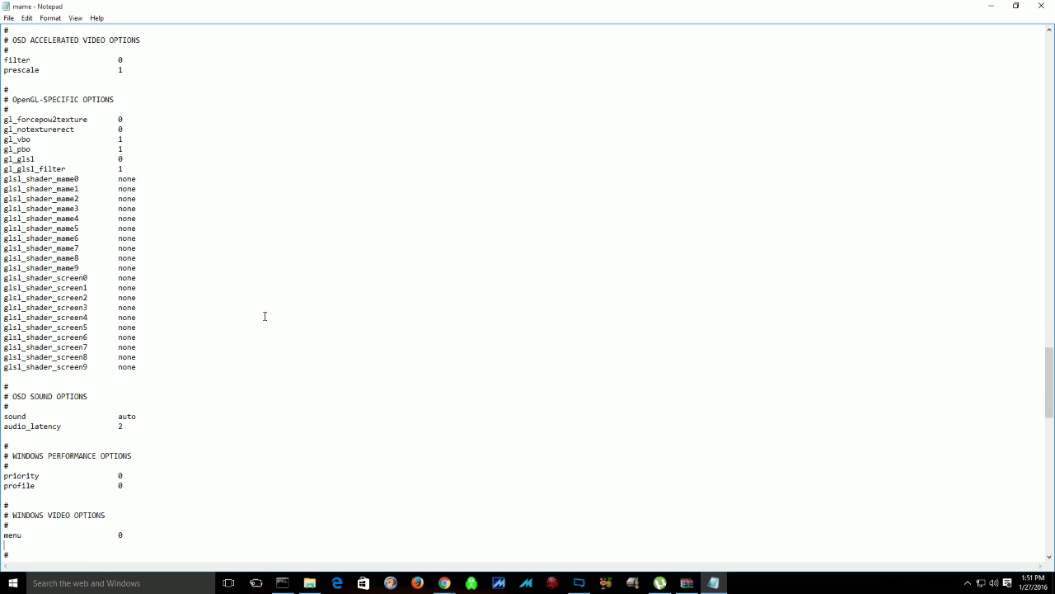
Review the options below the Windows video options and back up to the accelerated video section of the configuration file.
key("Down")
key("Down")
key("Down")
key("Down")
key("Down")
key("Down")
key("Down")
key("Down")
key("Down")
key("Down")
key("Down")
key("Down")
key("Down")
scroll(214, 276, "up", 5)
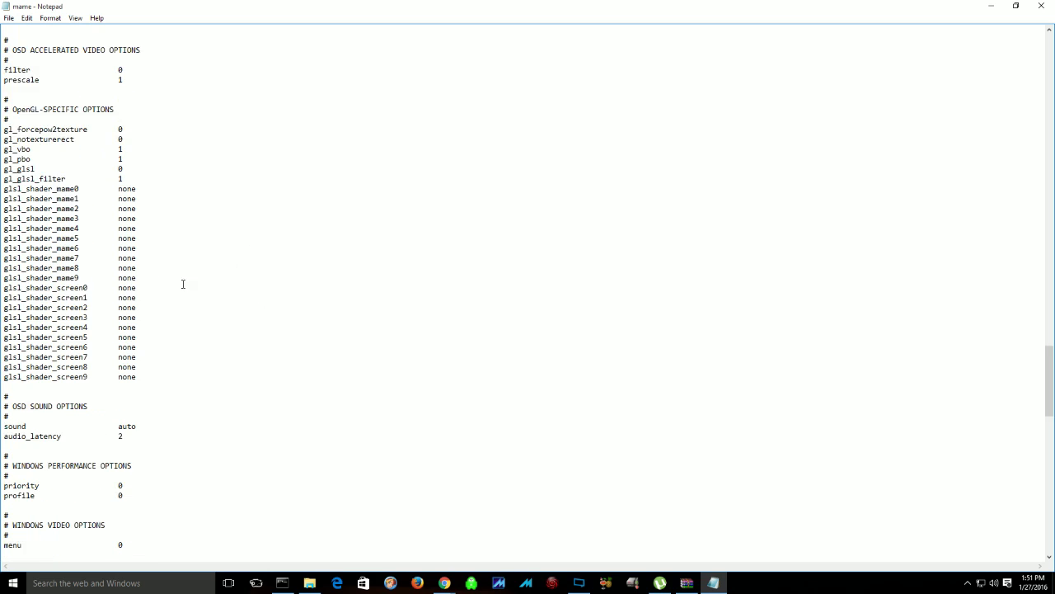
Save the edited mame configuration file and close it.
left_click(9, 18)
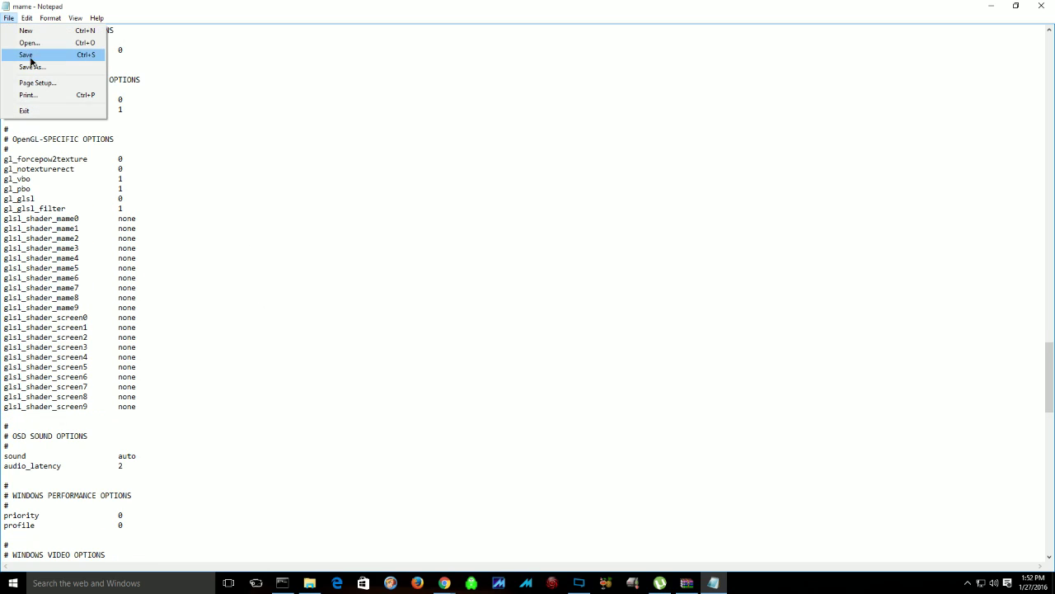
left_click(27, 55)
left_click(1042, 10)
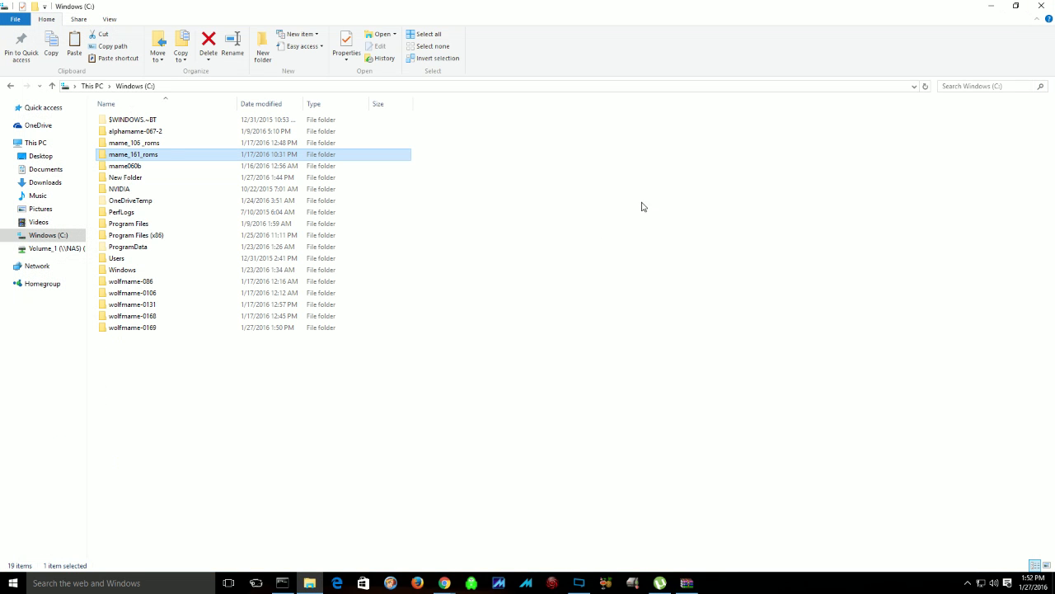
Open the wolfmame-0169 folder on the C: drive in File Explorer.
left_click(260, 467)
left_click(285, 582)
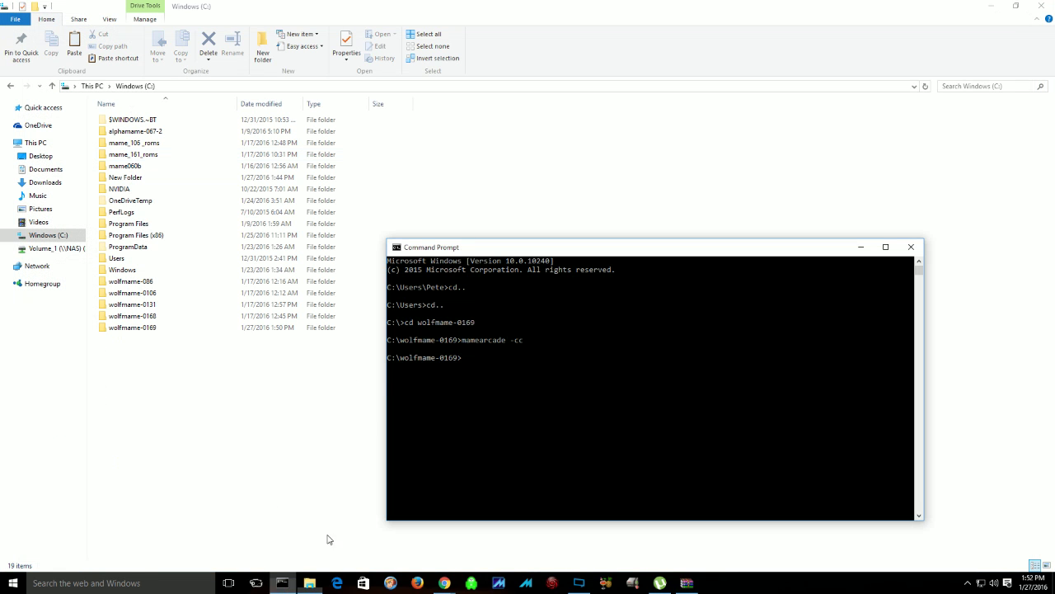
left_click(538, 383)
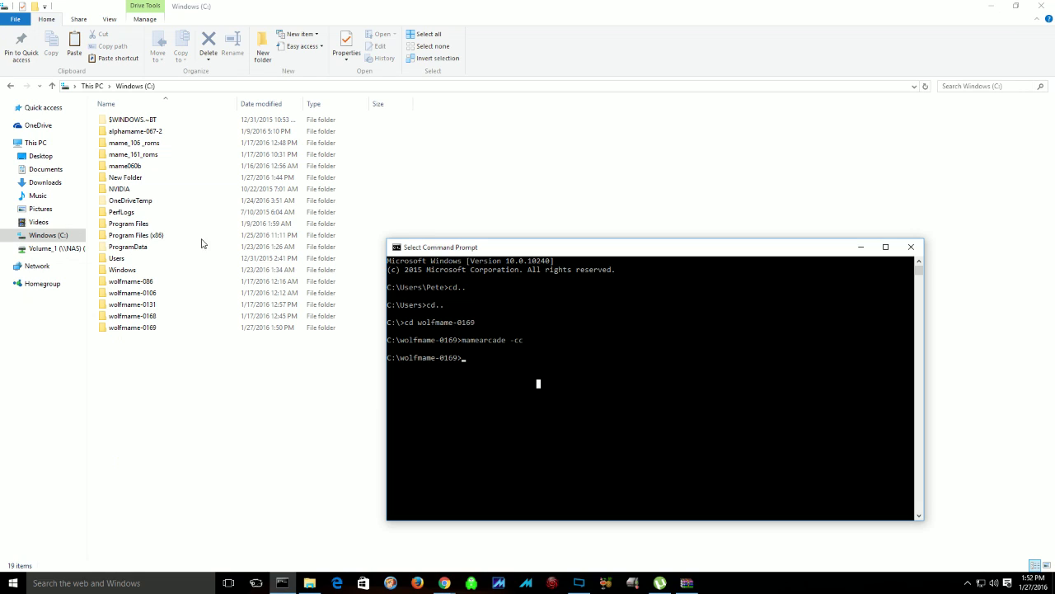
double_click(162, 328)
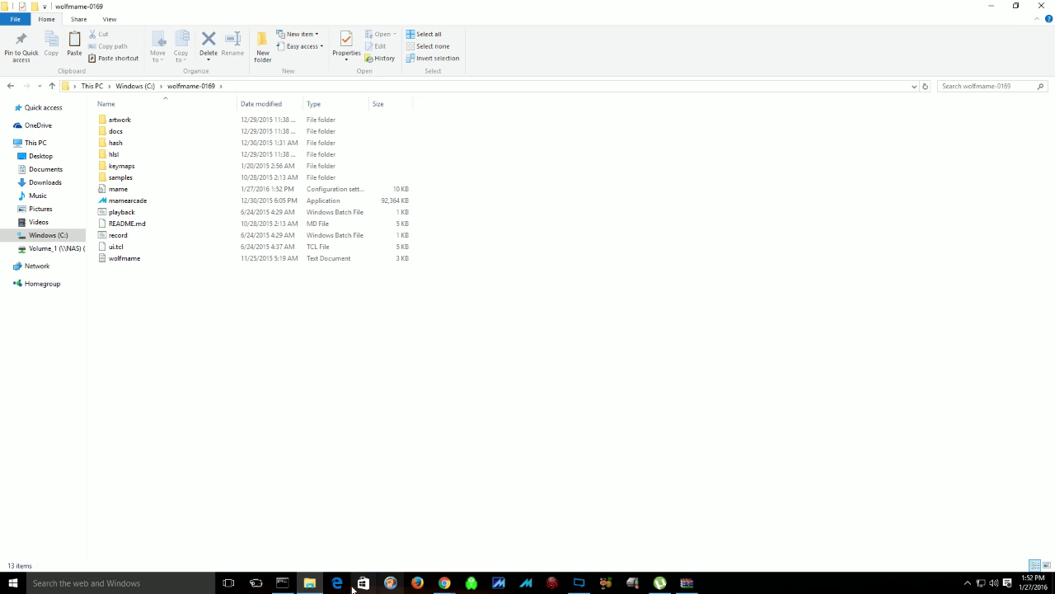
Switch to the Command Prompt and run mamearcade from the wolfmame-0169 directory.
left_click(285, 583)
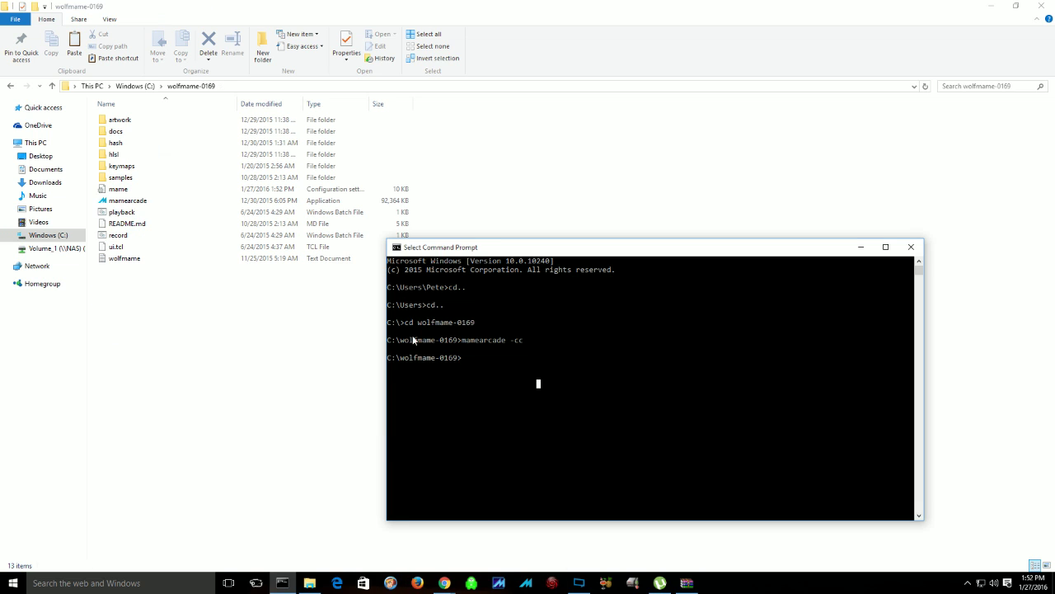
left_click_drag(434, 248, 464, 257)
type("mam")
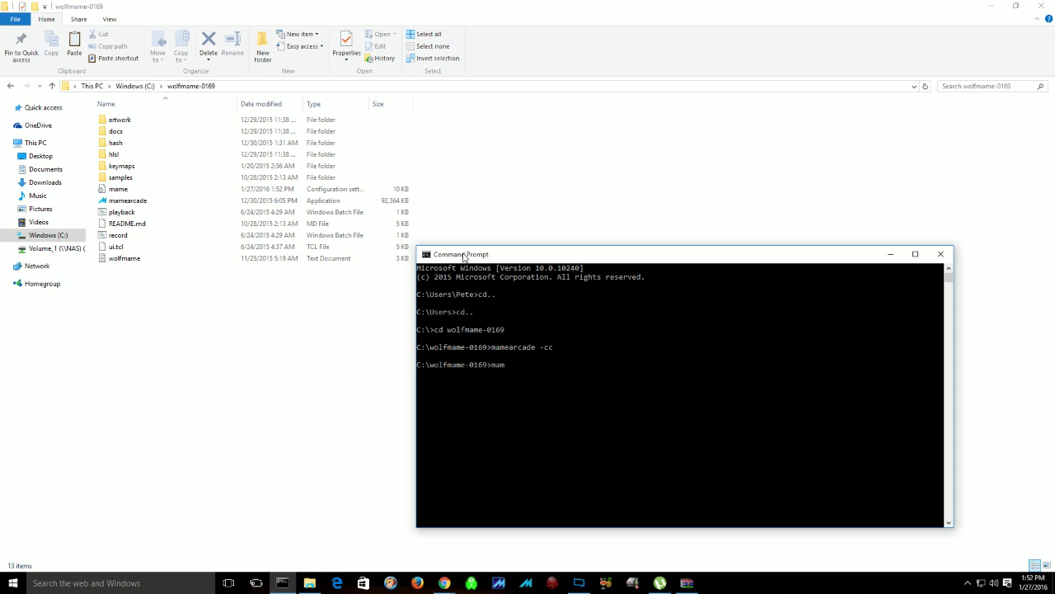
type("earcade")
key("Return")
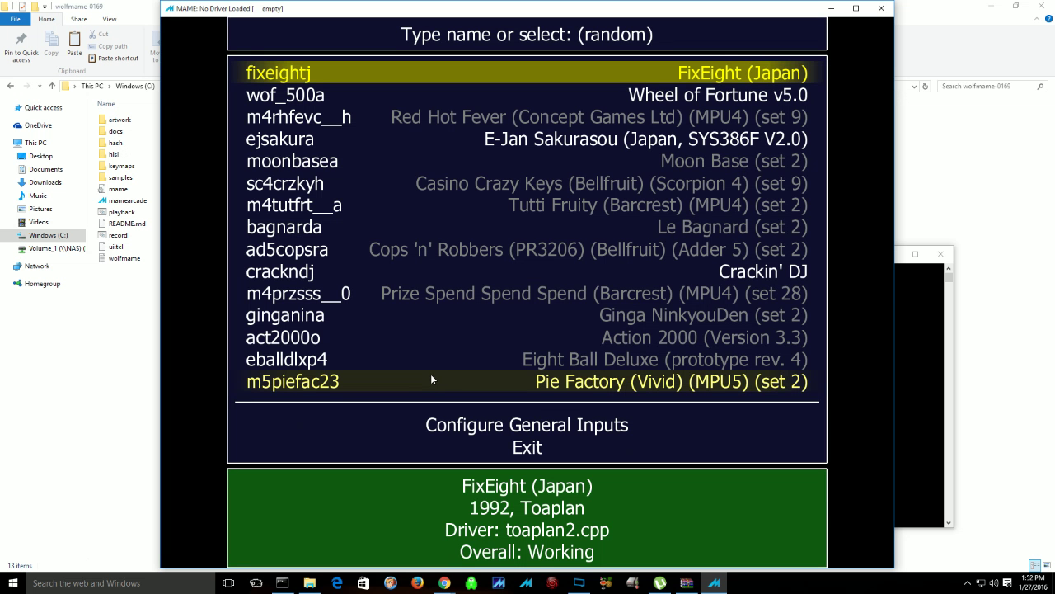
Search the MAME game list for "mia" and launch M.I.A. - Missing in Action (version T) past its information screen.
type("mia")
key("Down")
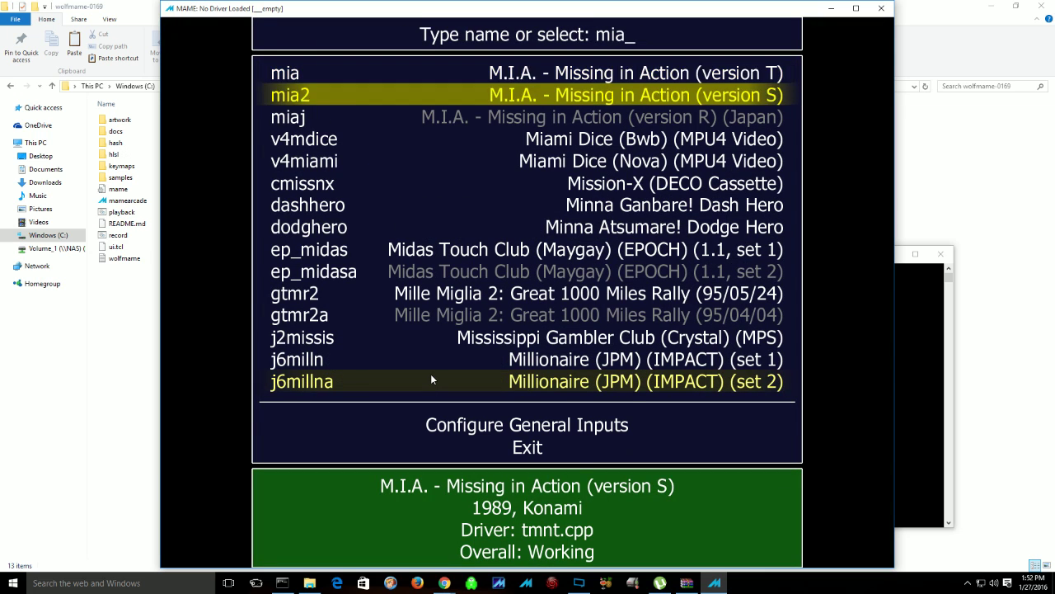
key("Up")
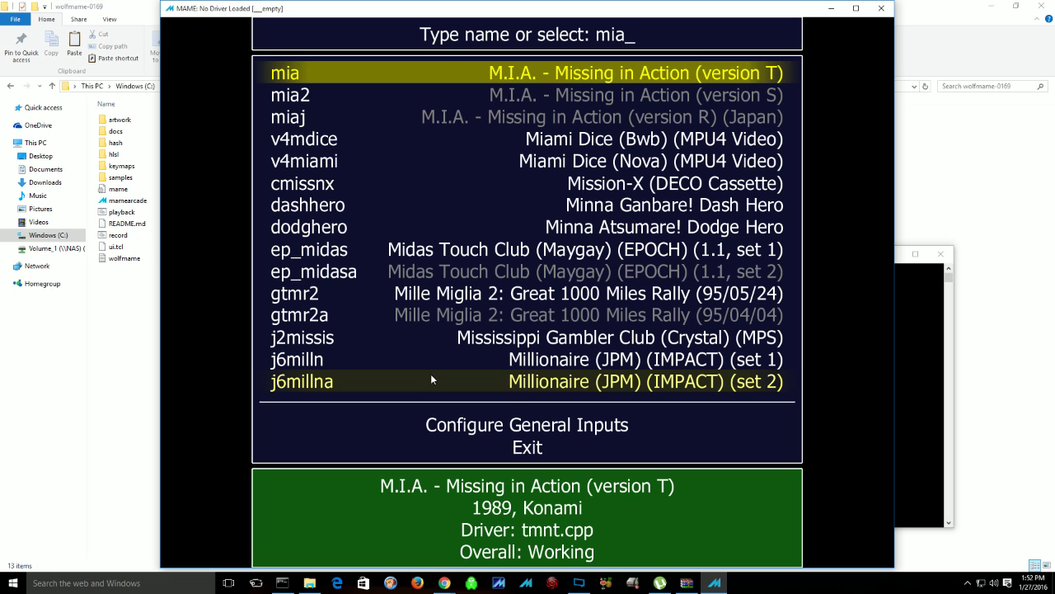
key("Return")
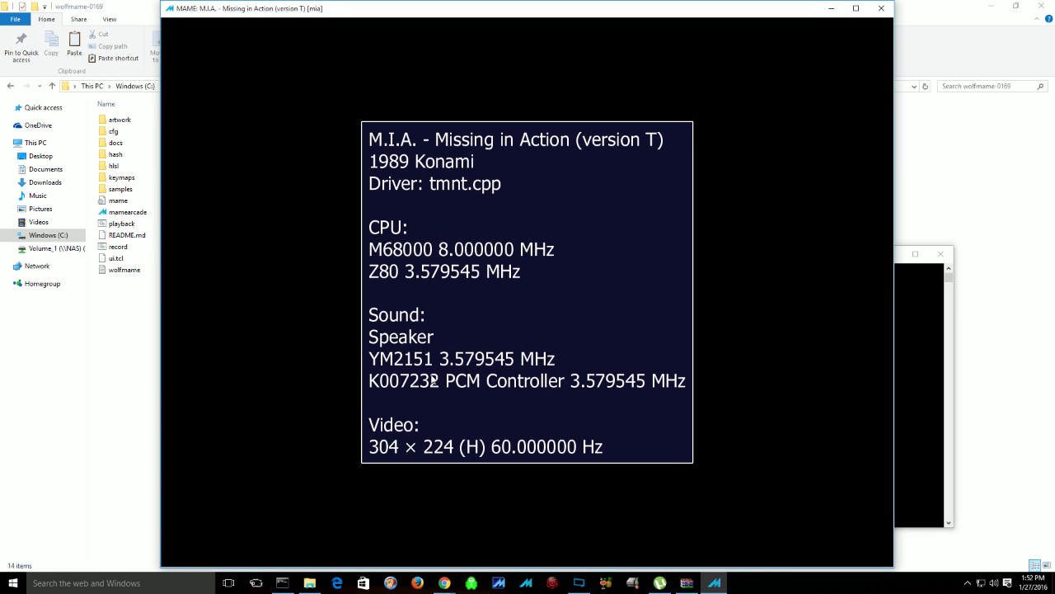
key("Return")
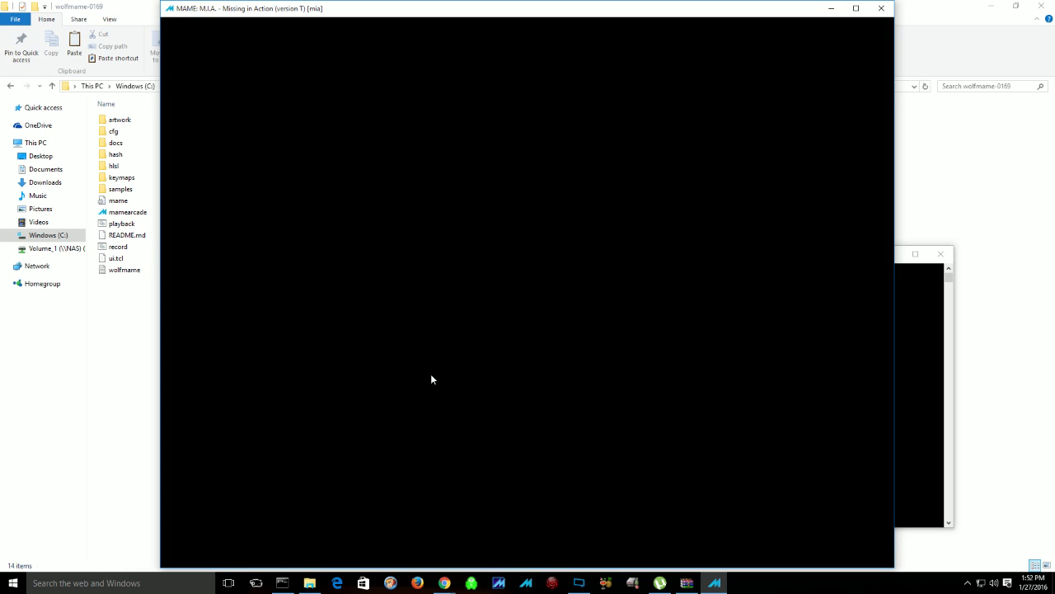
Lower the master volume during the game's startup, and exit both the game and MAME.
key("KP_Subtract")
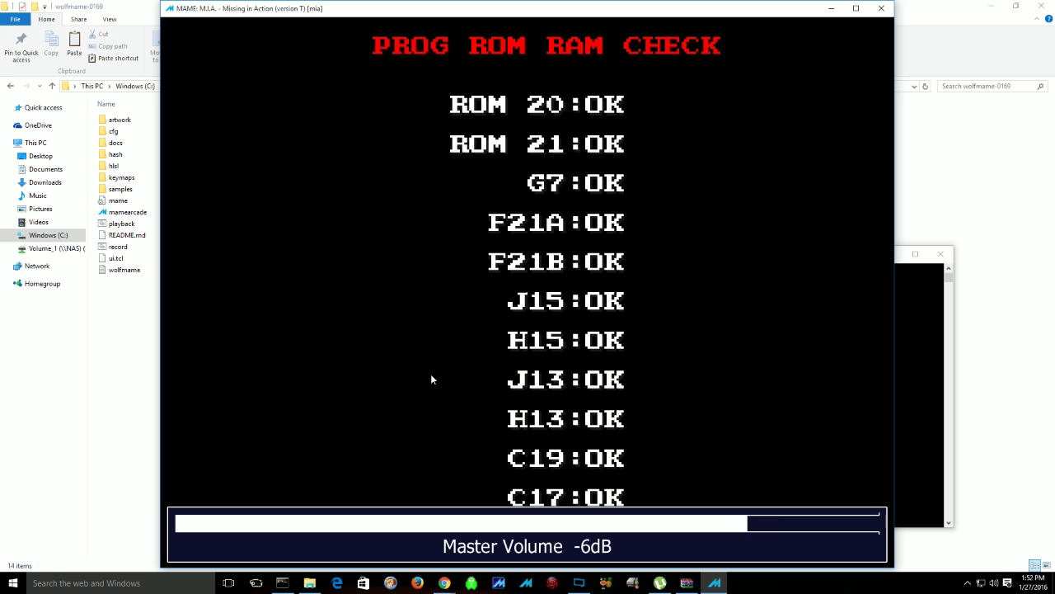
key("KP_Subtract")
key("KP_Subtract")
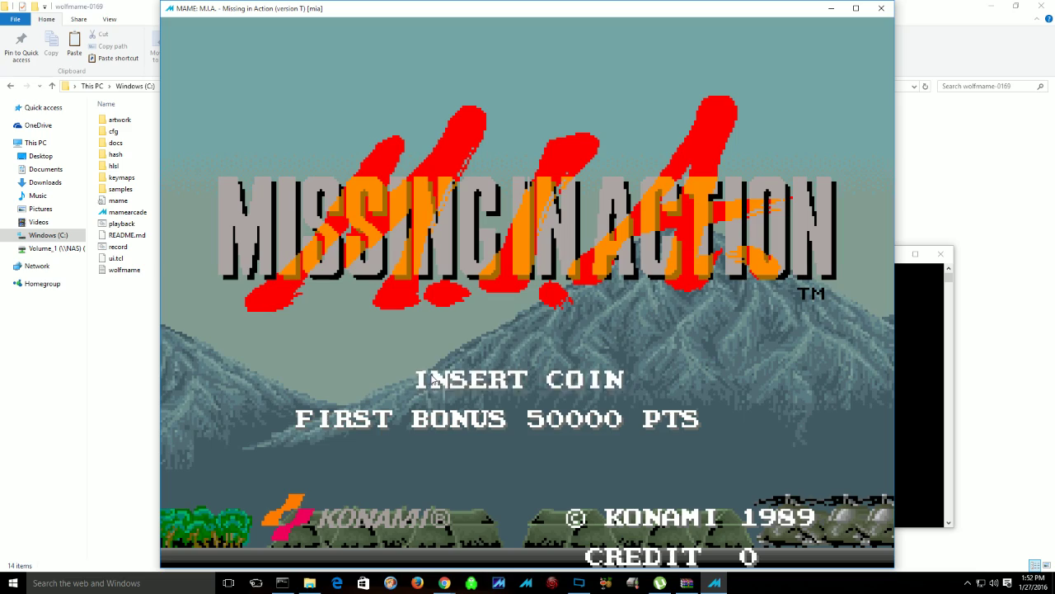
key("Escape")
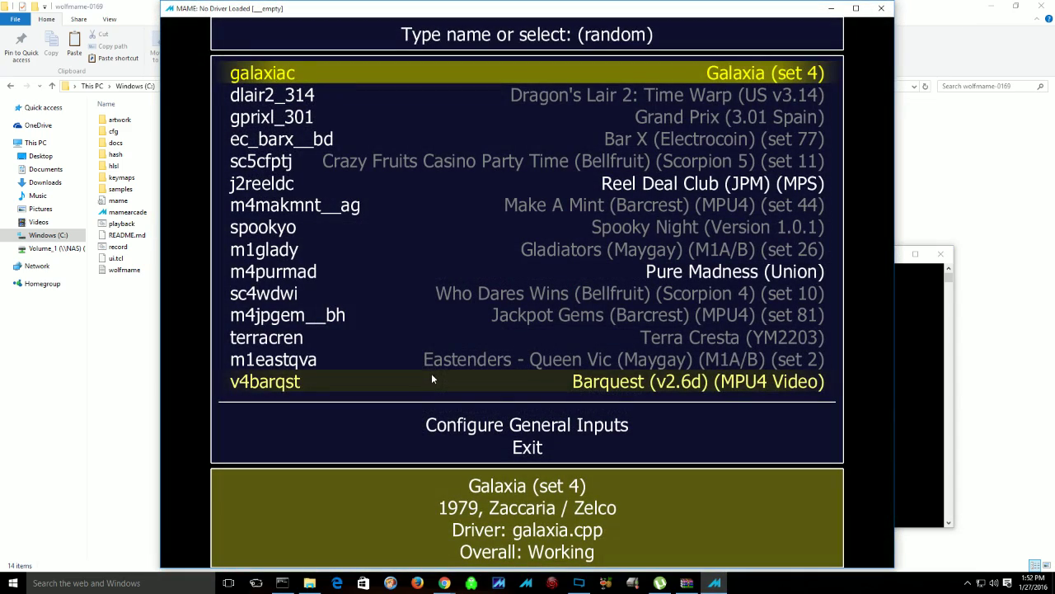
key("Escape")
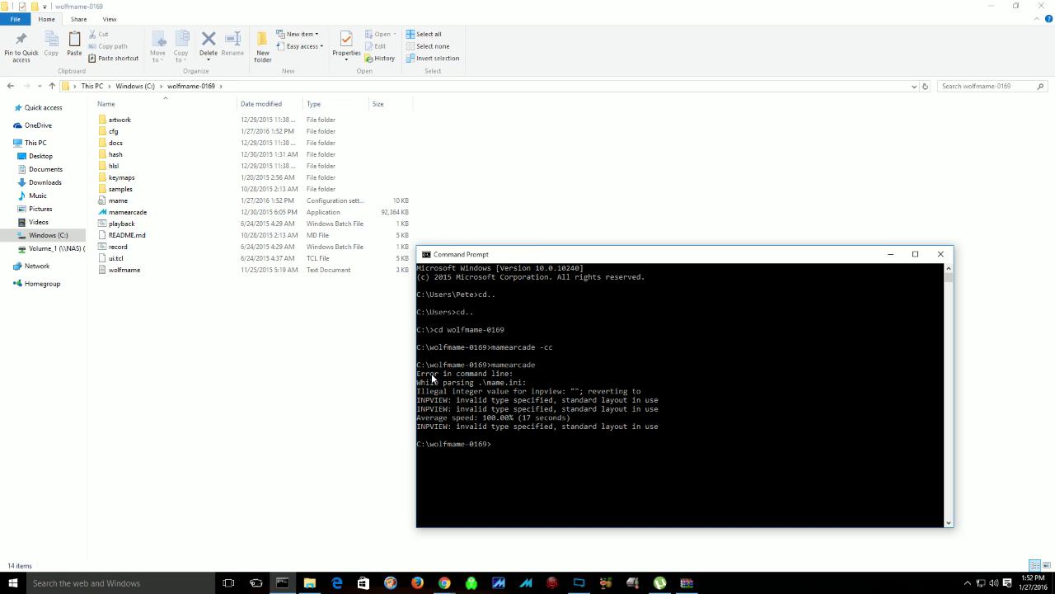
Start an input recording of Missing in Action with the command "record mia mia".
type("recor")
type("d mia mia")
key("Return")
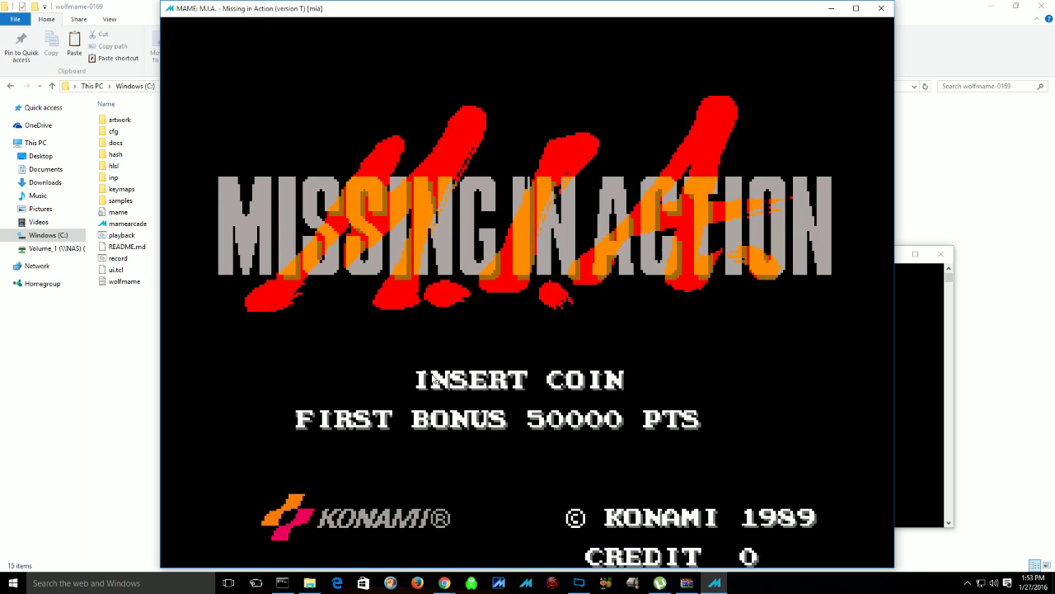
Insert a coin, start a one-player game, run forward through the first stage briefly, and exit to finish the recording.
key("5")
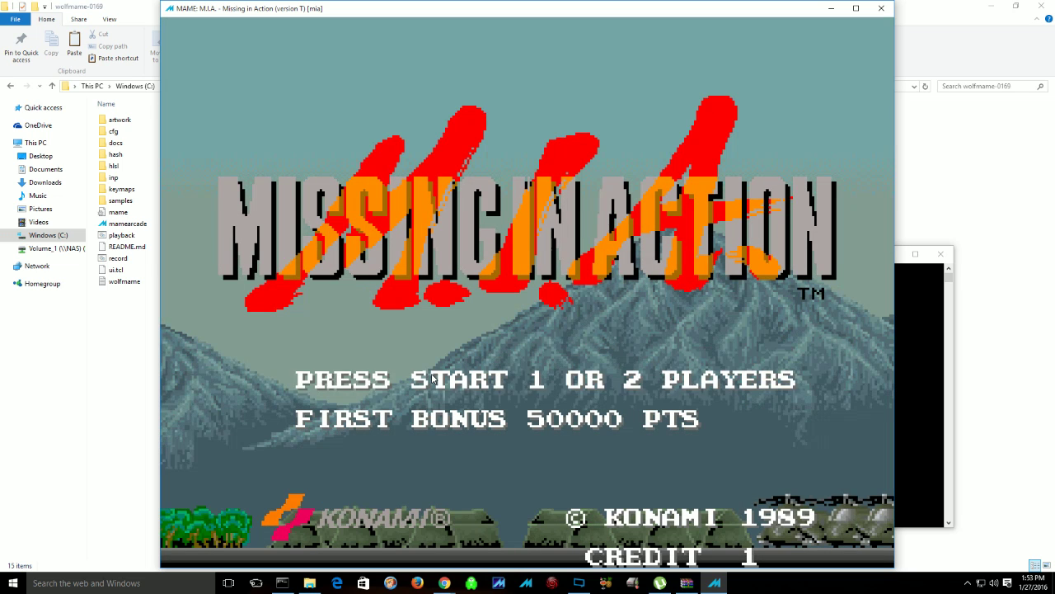
key("1")
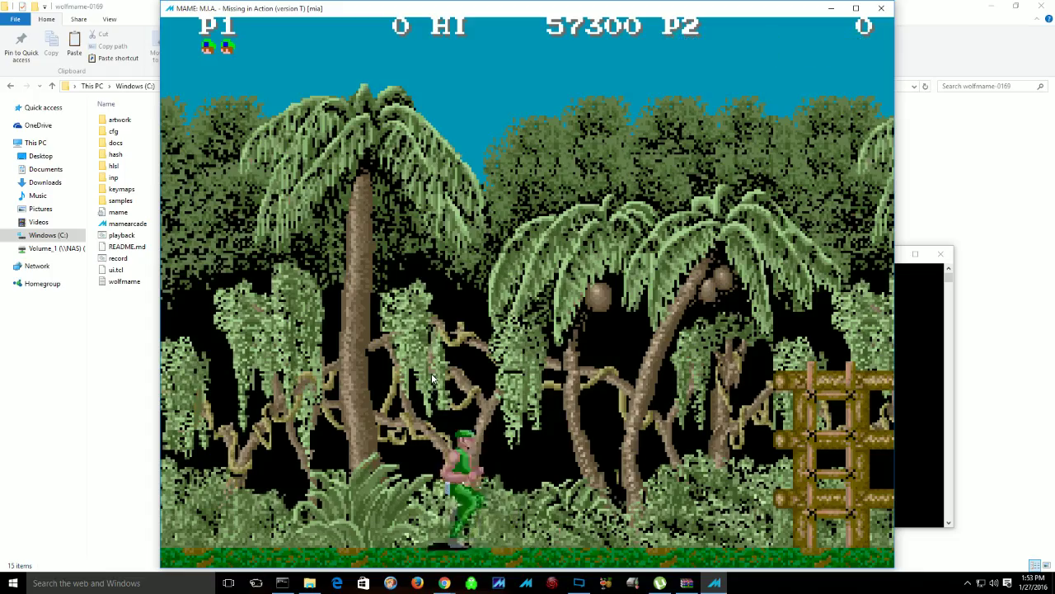
key("Right")
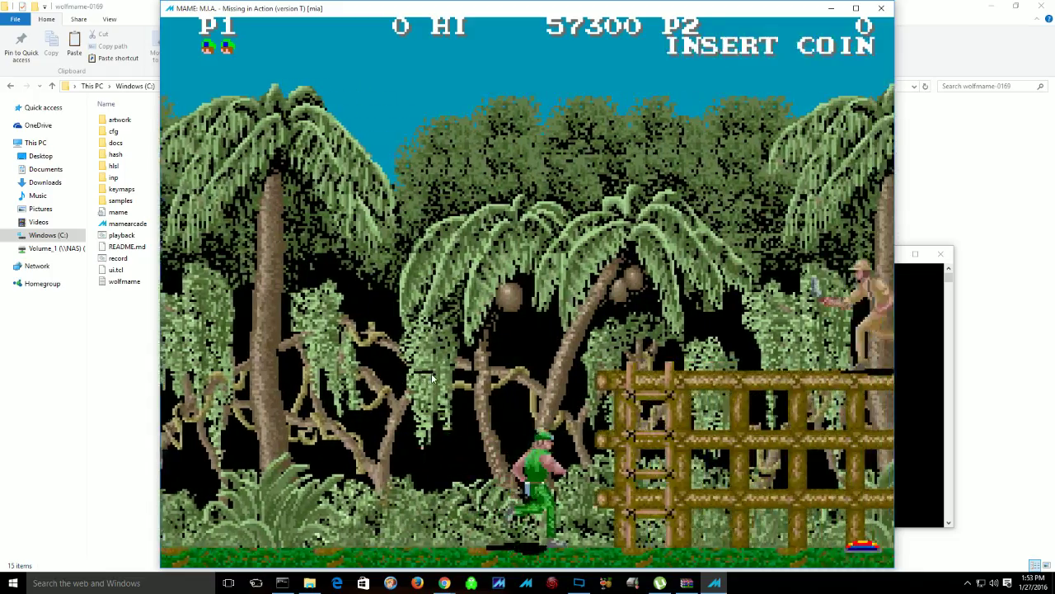
key("Right")
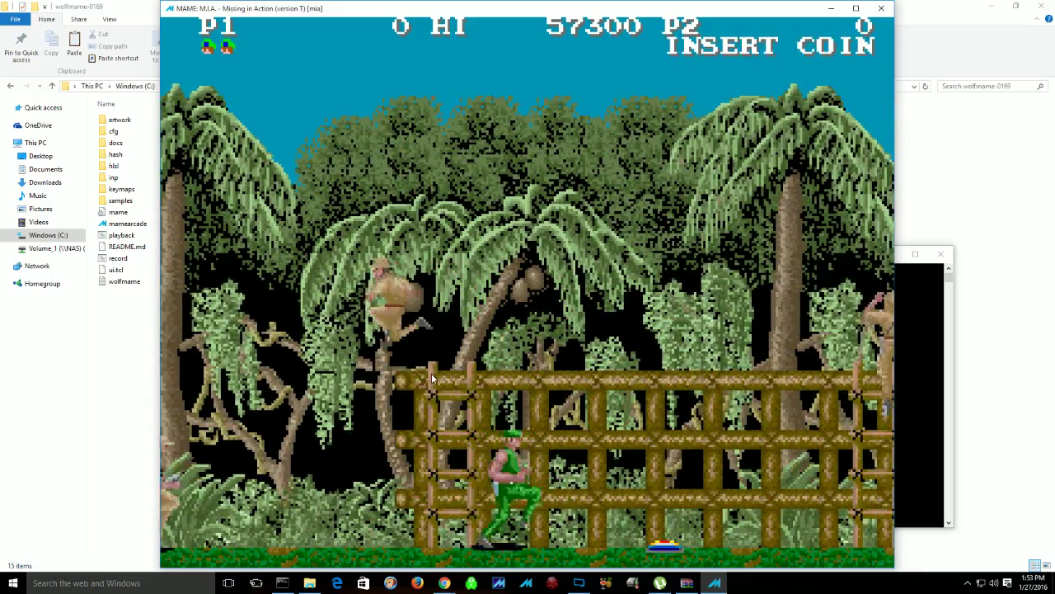
key("Right")
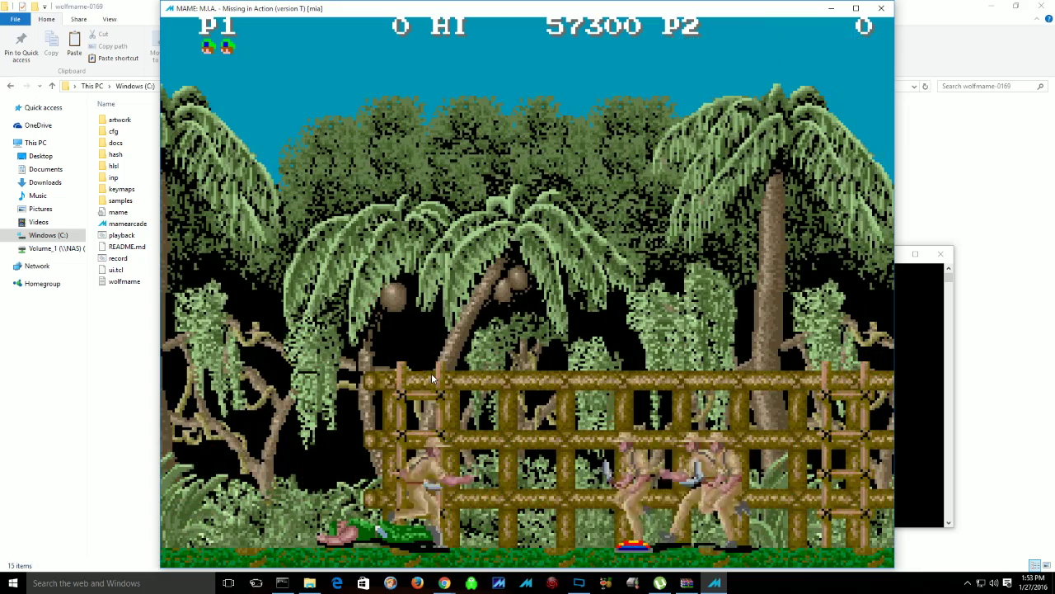
key("Right")
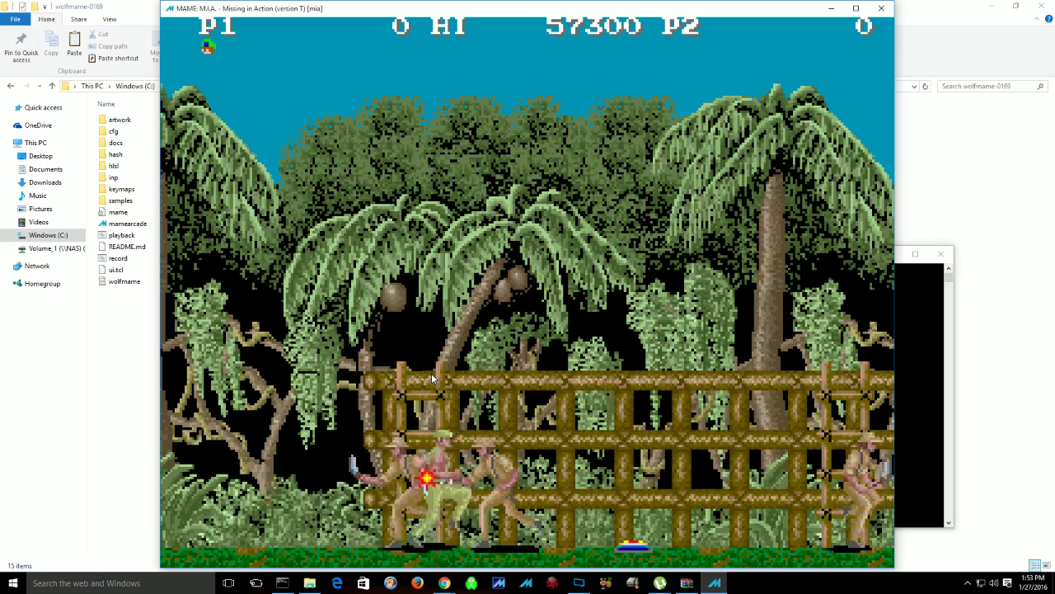
key("Right")
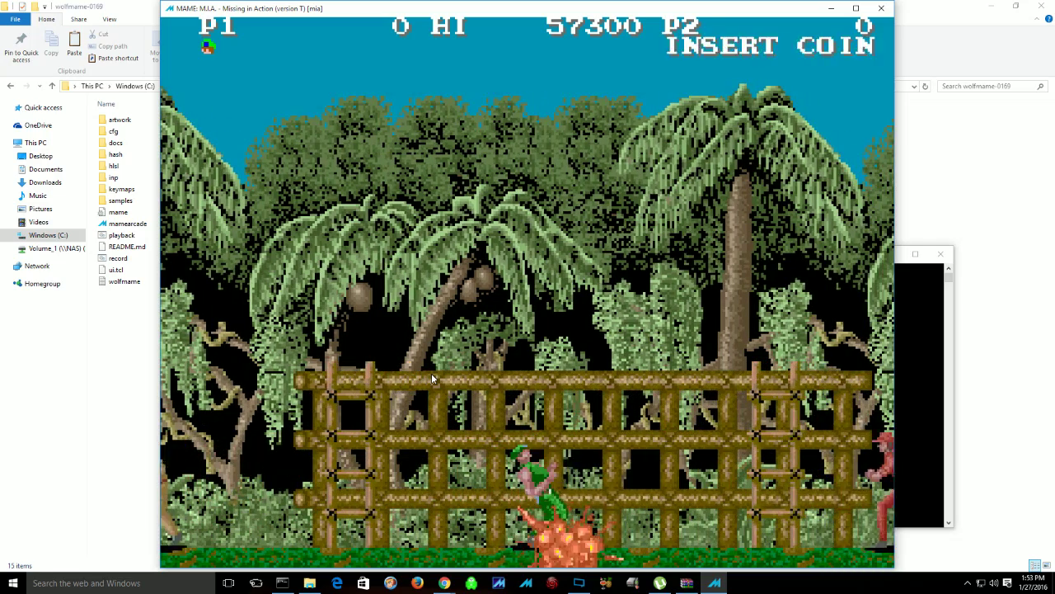
key("Escape")
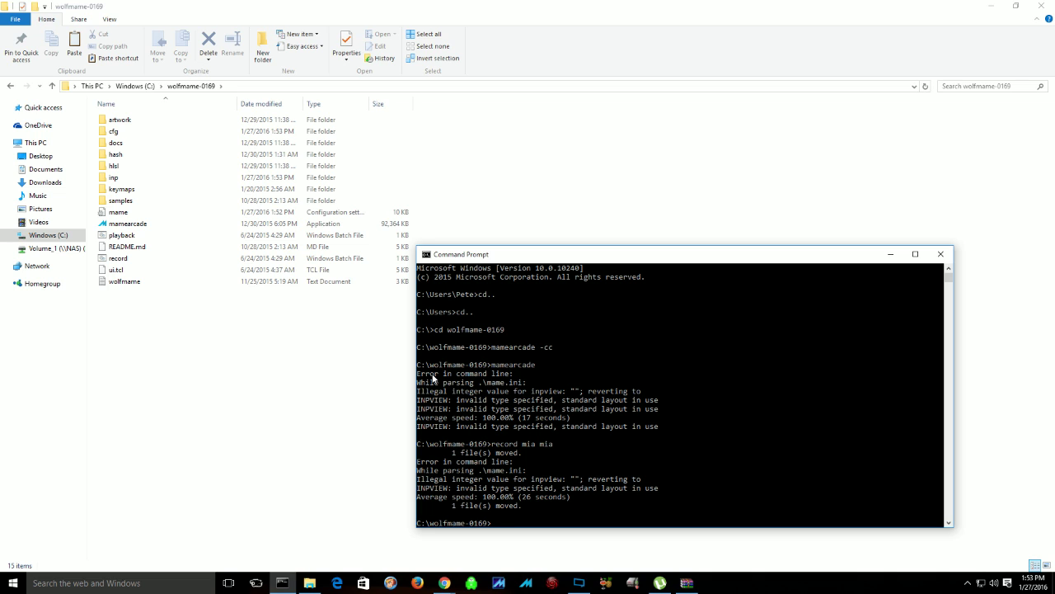
Start replaying the recorded game with the command "playback mia mia" and continue past the game information screen.
type("playback mia mia")
key("Return")
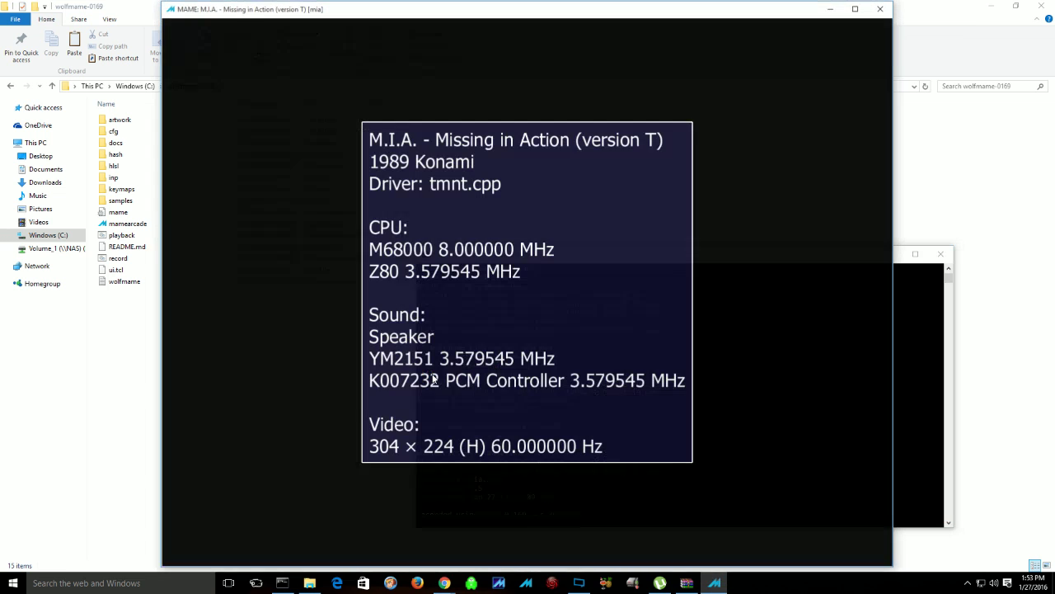
key("Return")
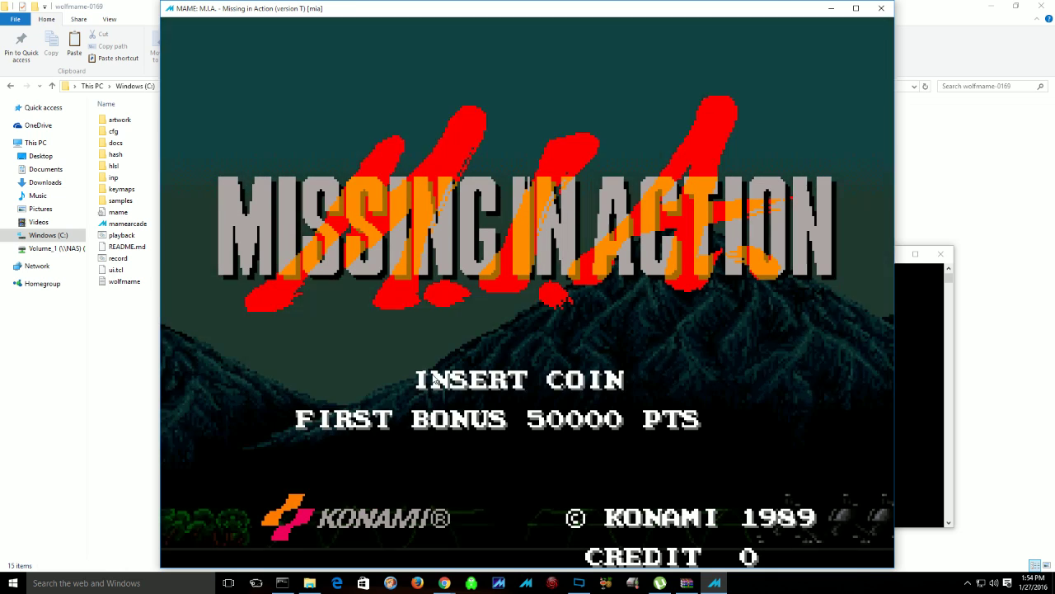
Watch the replay of the recorded Missing in Action game from the title screen into the first stage.
key("5")
key("1")
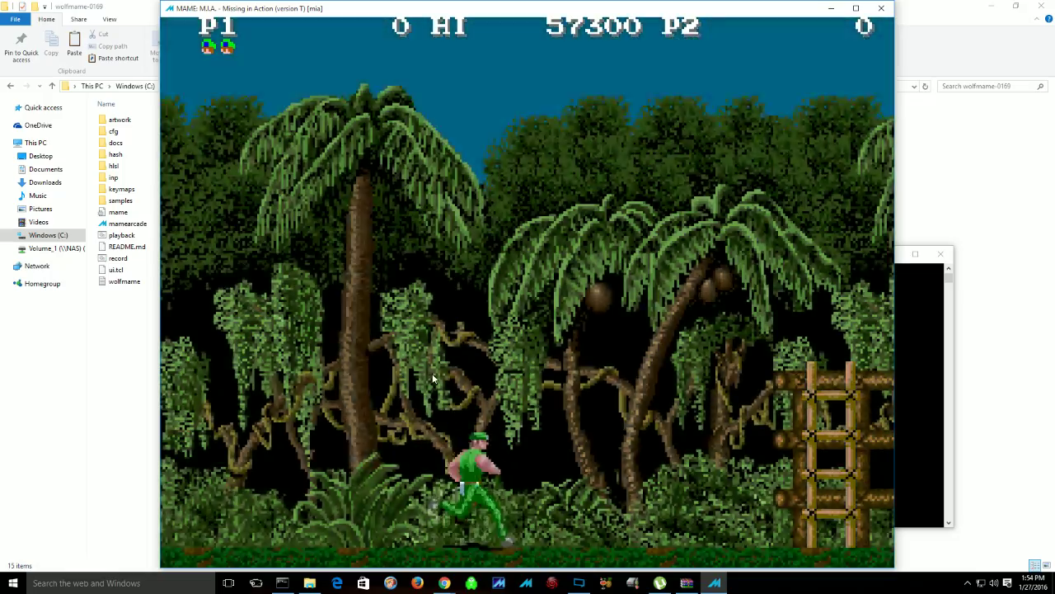
key("Right")
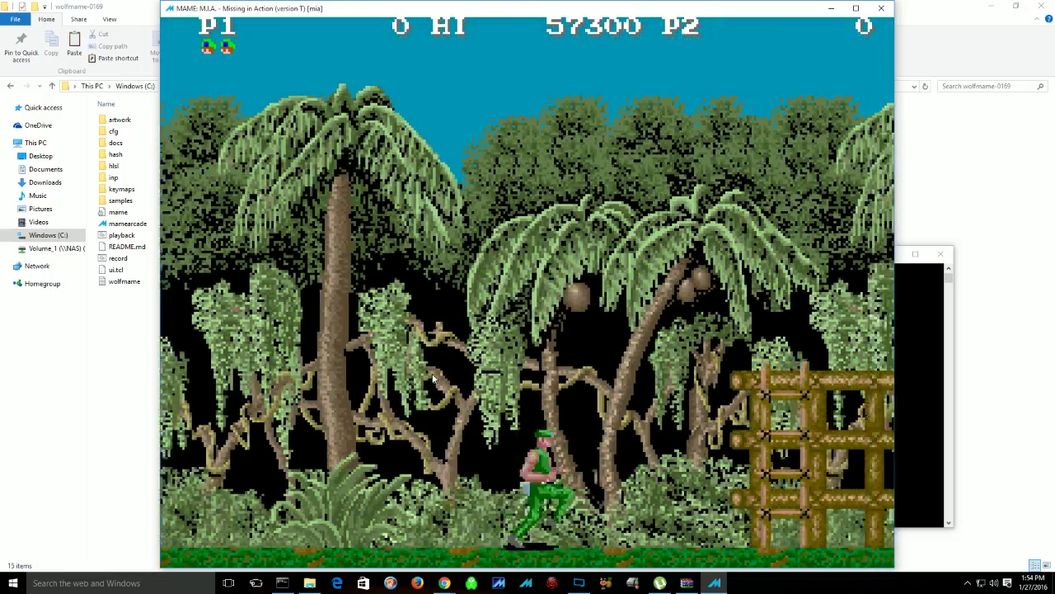
key("Right")
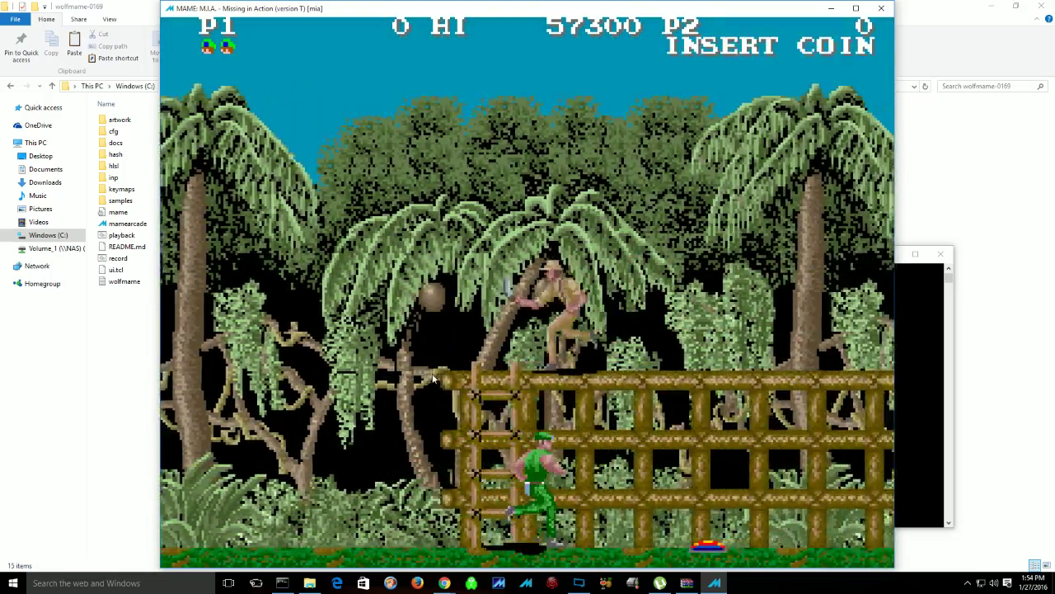
key("Right")
key("Left")
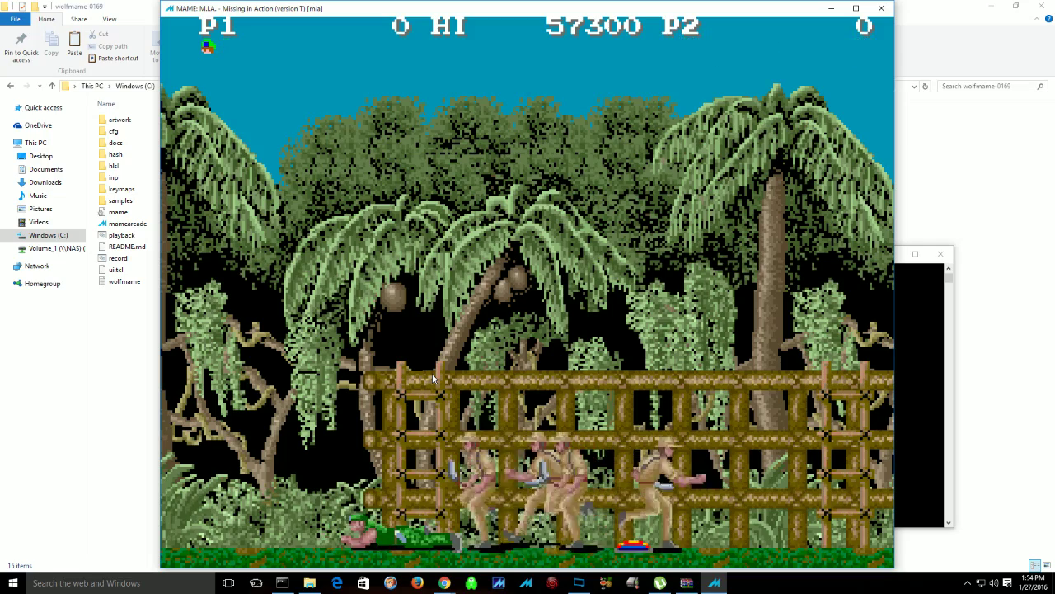
key("Right")
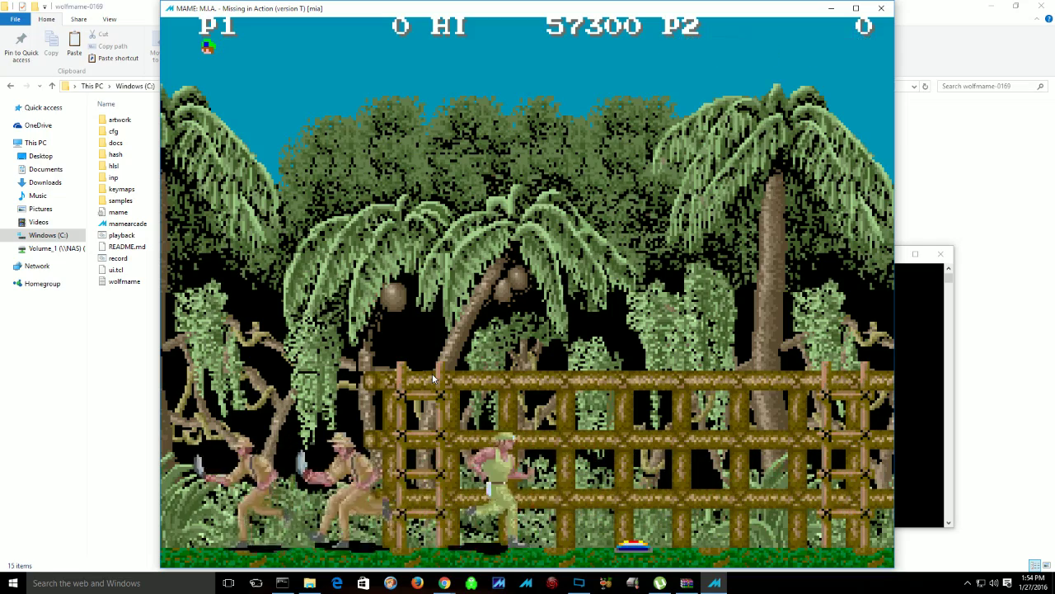